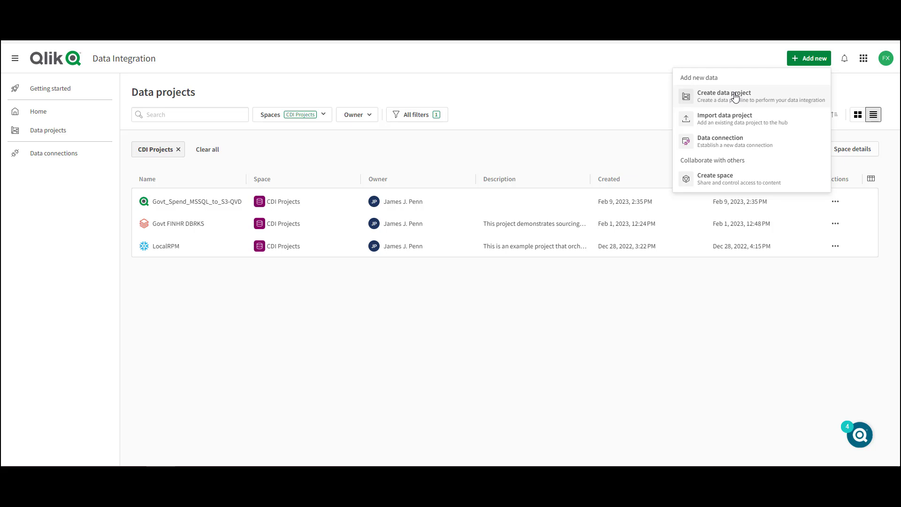
# - Create a Snowflake data project named "Government Spend SNFLK" in the CDI Projects space, using the AWS_Snowflake_CDI connection
pyautogui.click(738, 96)
pyautogui.write('Government Spend SNFLK')
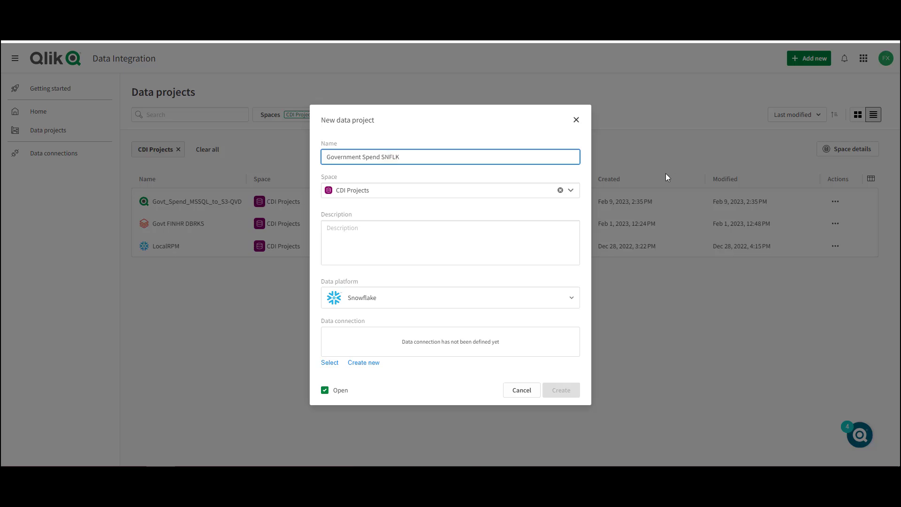
pyautogui.click(330, 362)
pyautogui.click(361, 226)
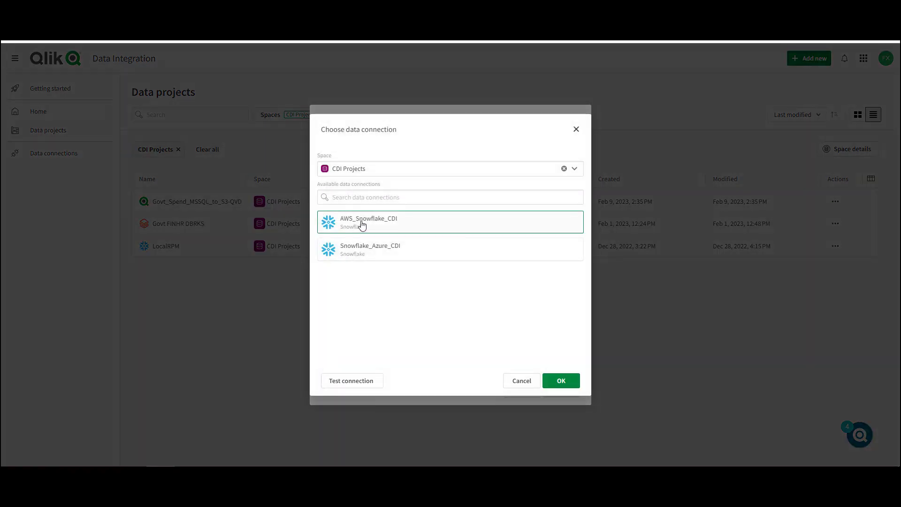
pyautogui.click(570, 386)
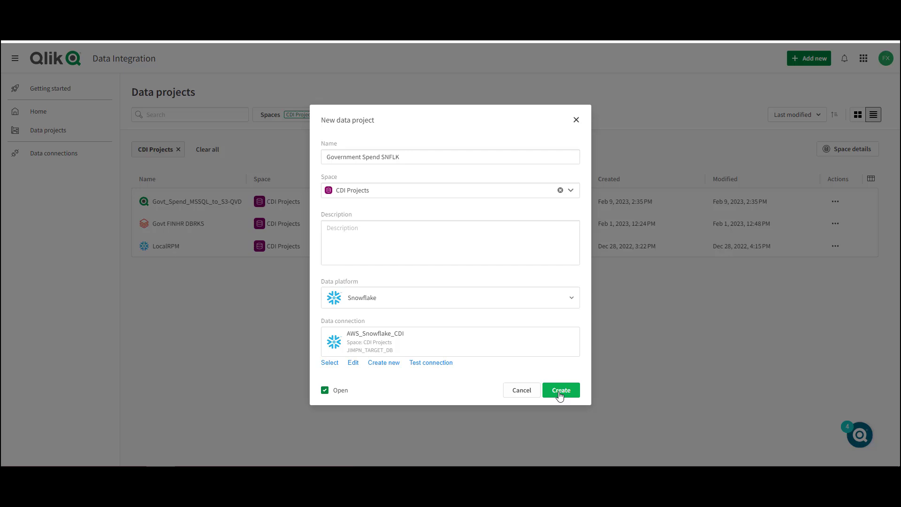
pyautogui.click(560, 396)
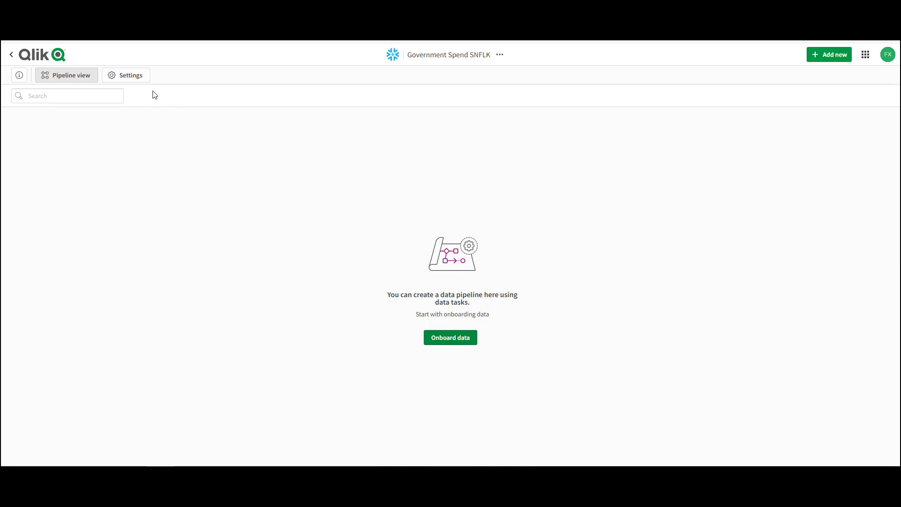
# - Set the prefix for all schemas to "cdi_" in the project's metadata settings
pyautogui.click(127, 79)
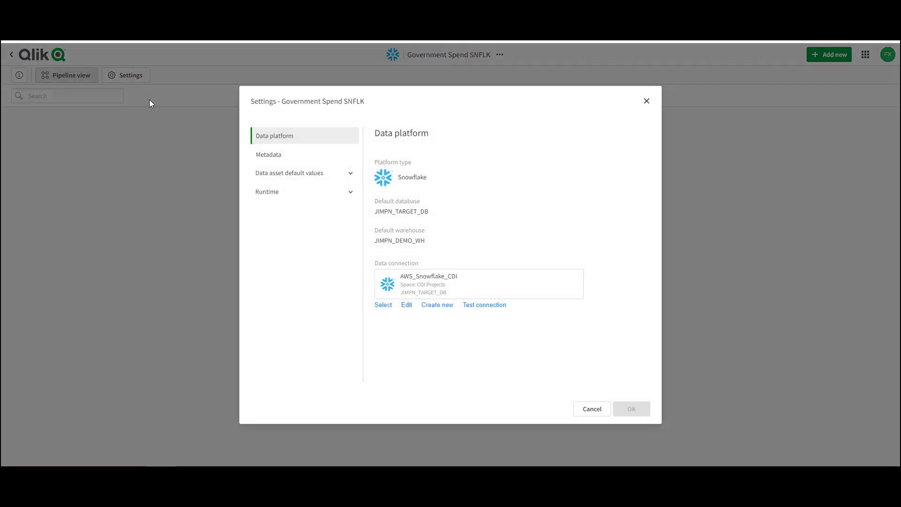
pyautogui.click(270, 158)
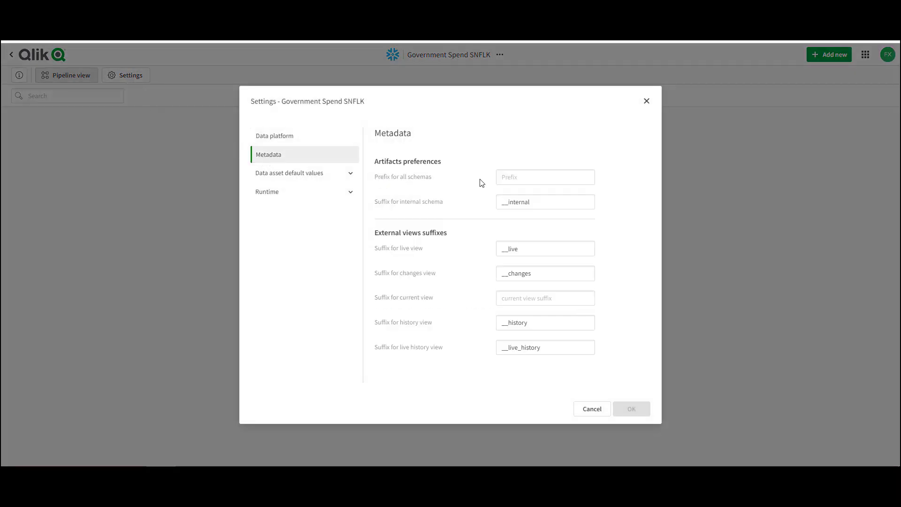
pyautogui.click(524, 175)
pyautogui.write('cdi_')
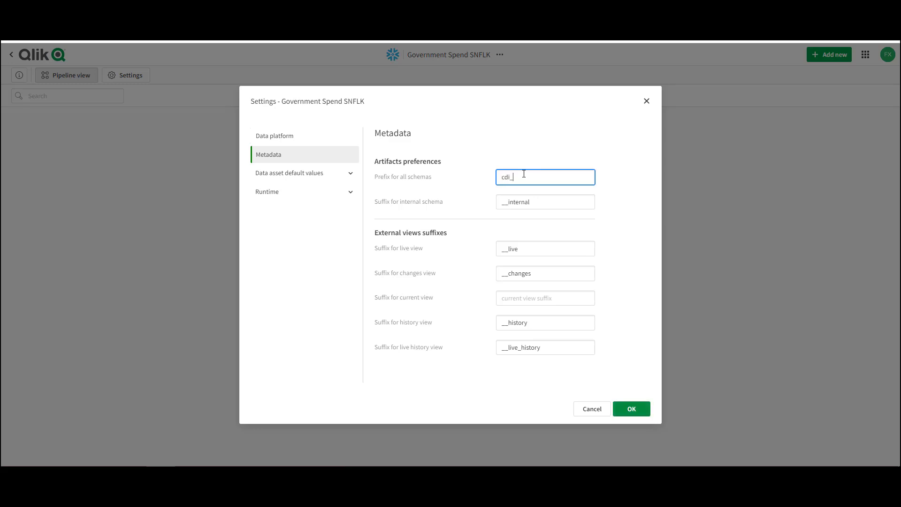
pyautogui.click(631, 409)
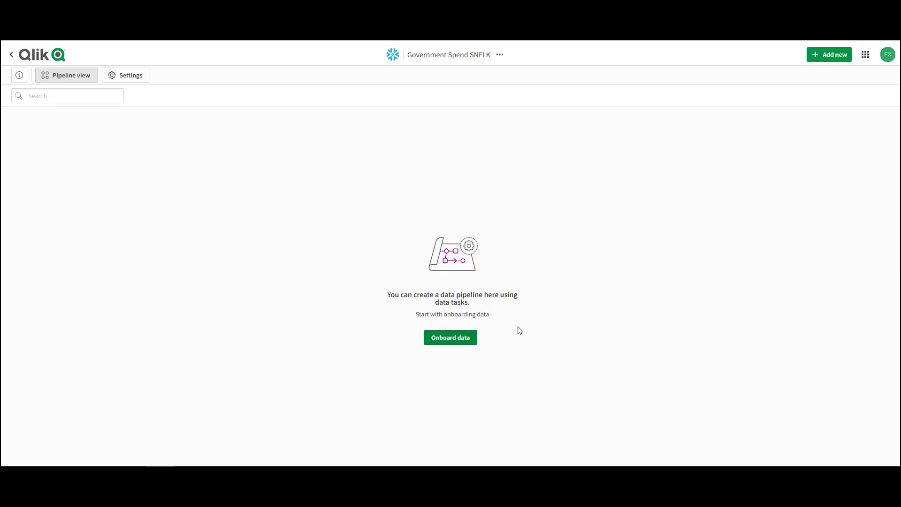
# - Start onboarding data under the default name, with Microsoft_SQL_Server_VM_GOVT as the source connection
pyautogui.click(449, 340)
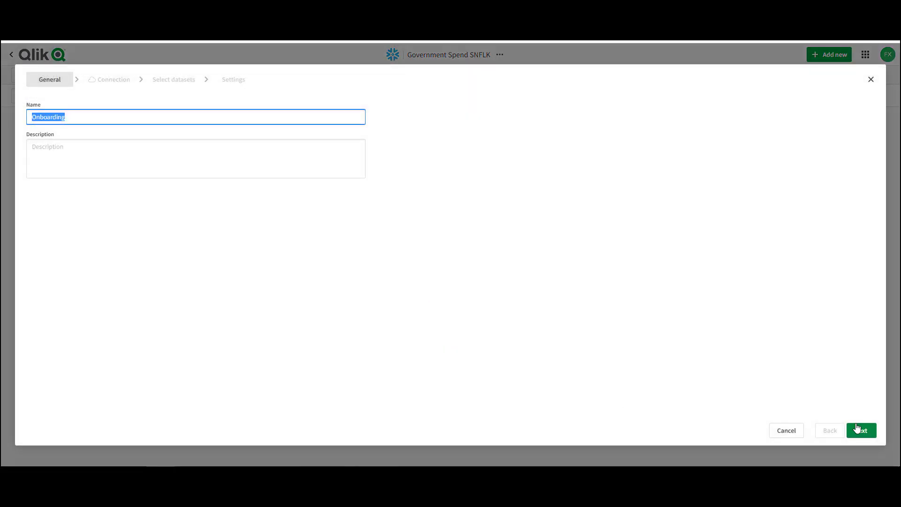
pyautogui.click(859, 429)
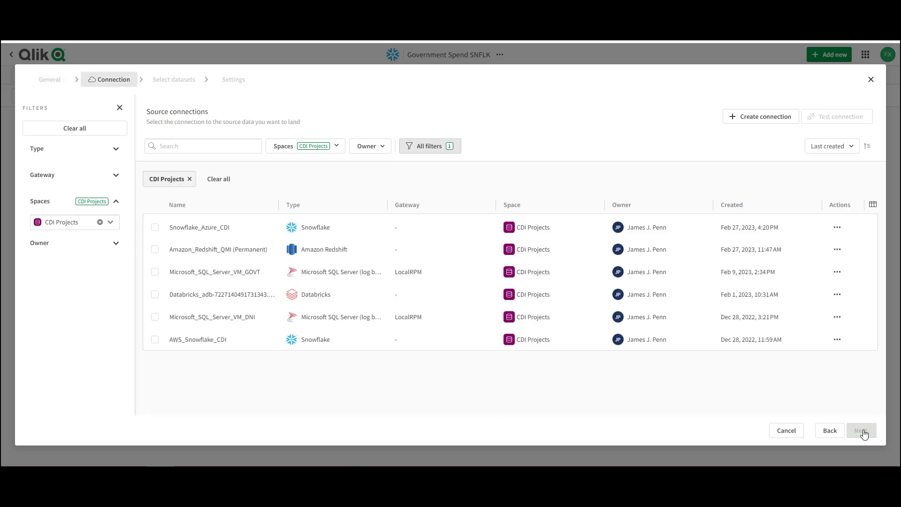
pyautogui.click(154, 272)
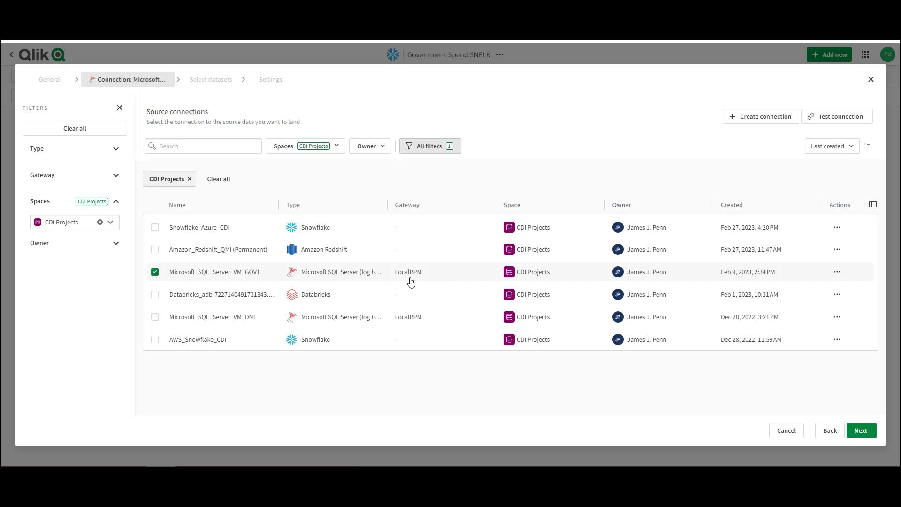
pyautogui.click(860, 431)
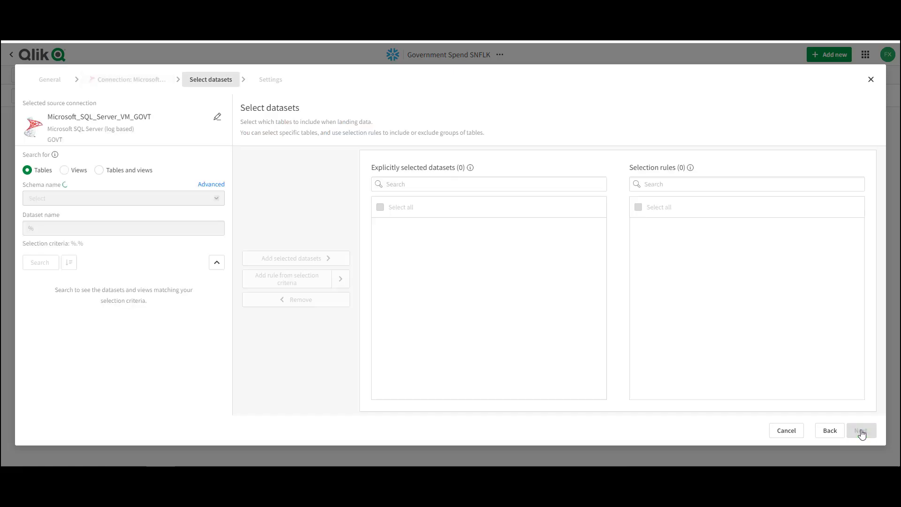
# - Add all tables of the dbo schema except Inspection_Citation_Details_Reduced to the onboarding's selected datasets
pyautogui.click(216, 201)
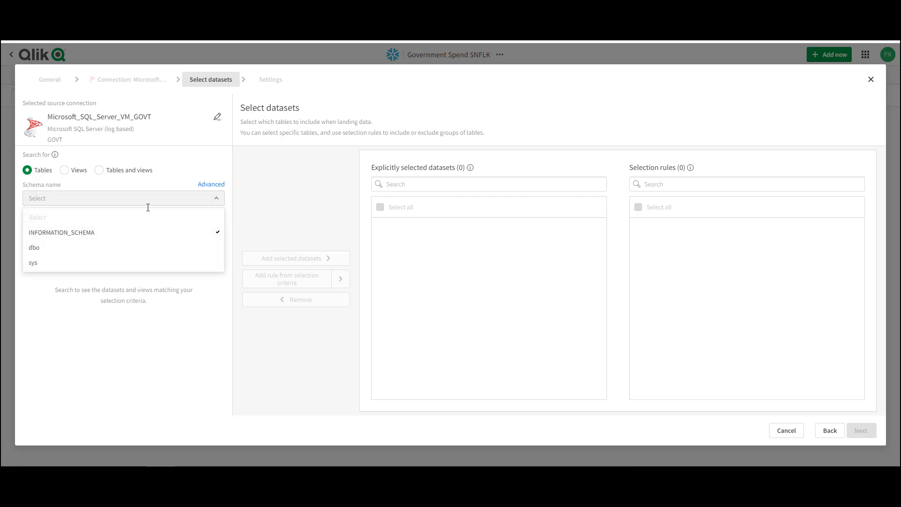
pyautogui.click(46, 246)
pyautogui.click(40, 263)
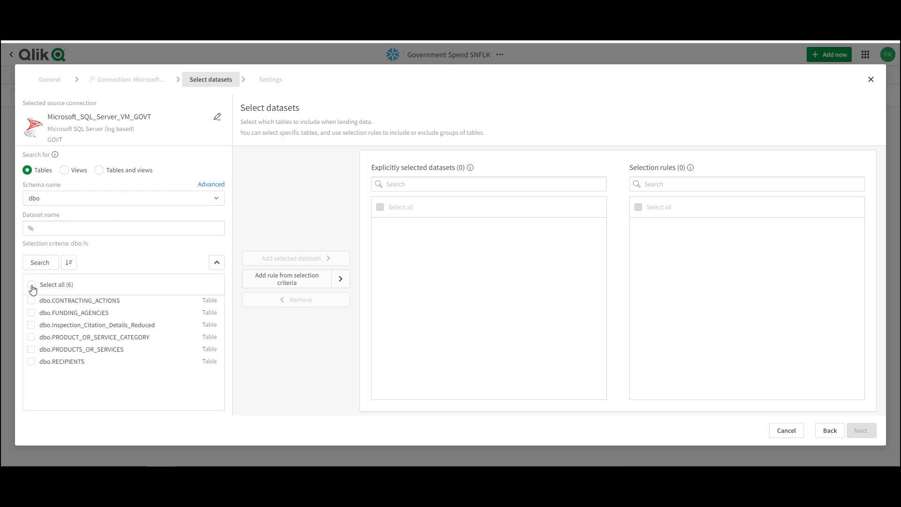
pyautogui.click(31, 285)
pyautogui.click(31, 324)
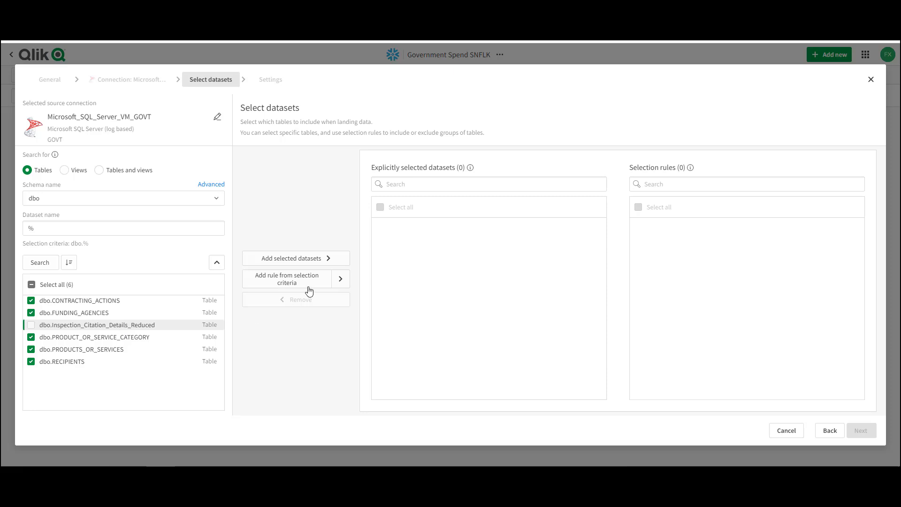
pyautogui.click(297, 260)
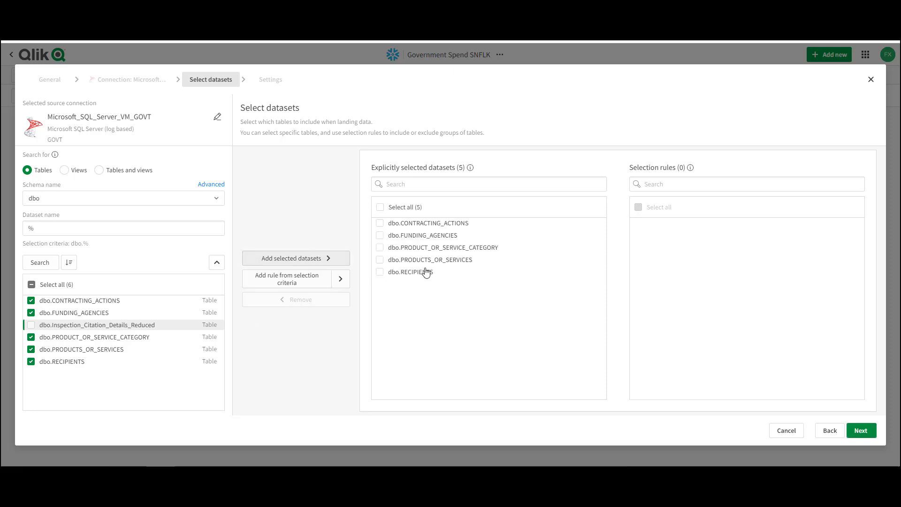
pyautogui.click(859, 432)
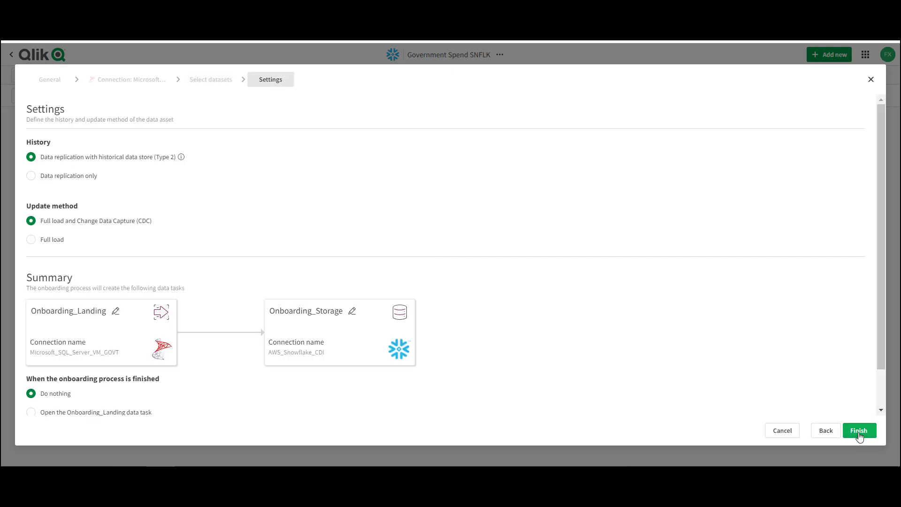
# - Finish the onboarding with the default history and update method, choosing to open the Onboarding_Landing data task when done
pyautogui.click(31, 413)
pyautogui.scroll(-1, 500, 371)
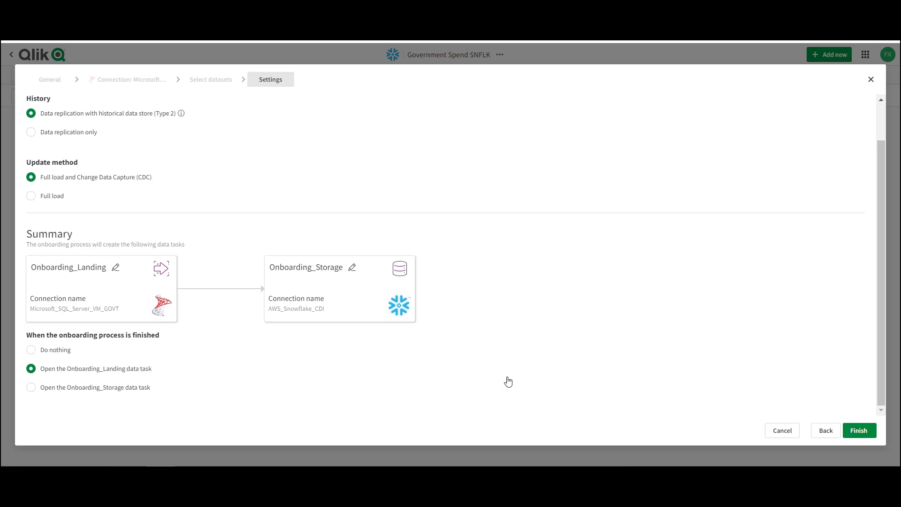
pyautogui.click(853, 430)
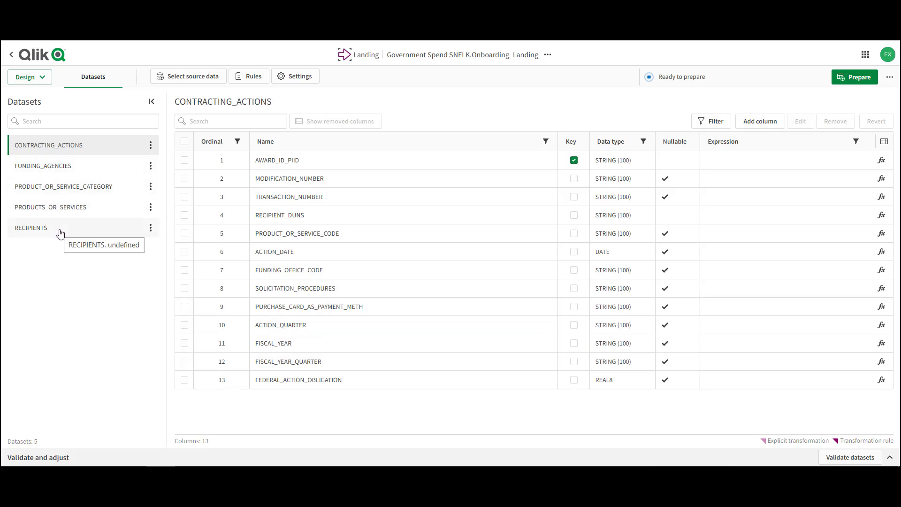
# - Prepare and run the Onboarding_Landing task, and return to the project pipeline
pyautogui.click(857, 79)
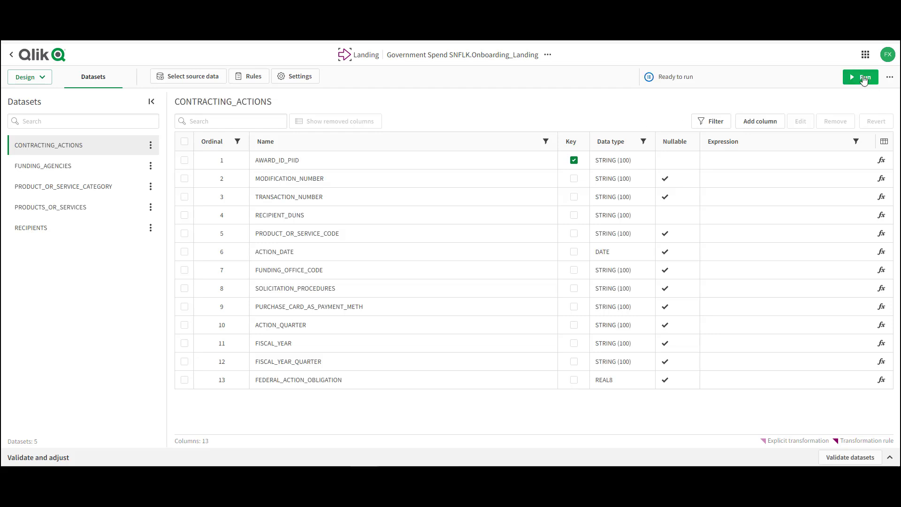
pyautogui.click(861, 77)
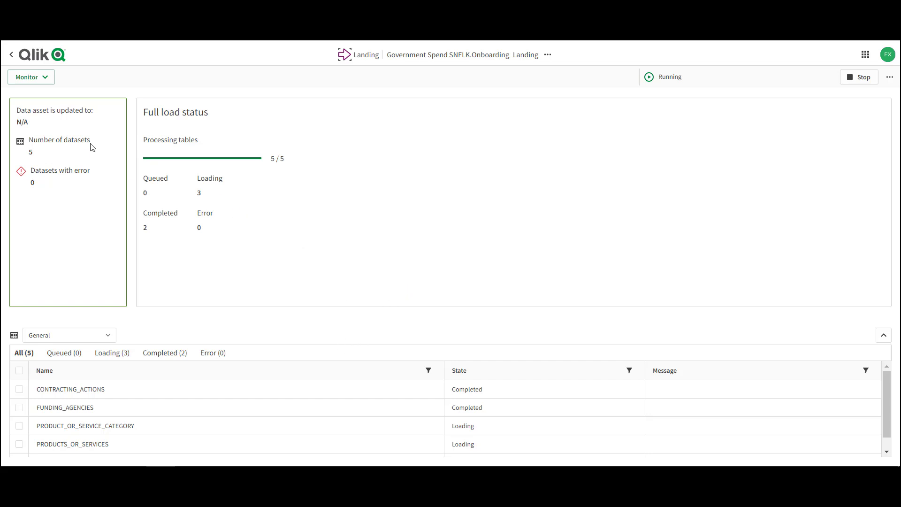
pyautogui.click(11, 54)
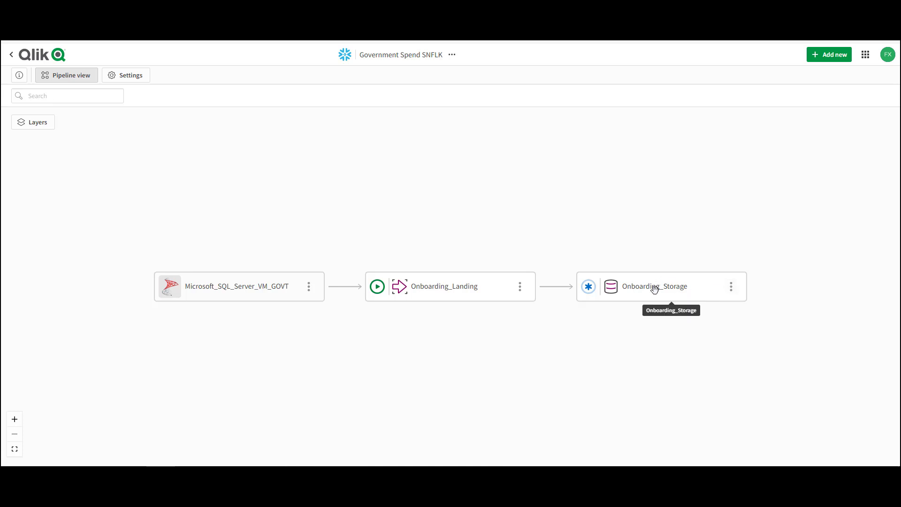
# - Prepare and run the Onboarding_Storage task, and return to the project pipeline
pyautogui.click(613, 287)
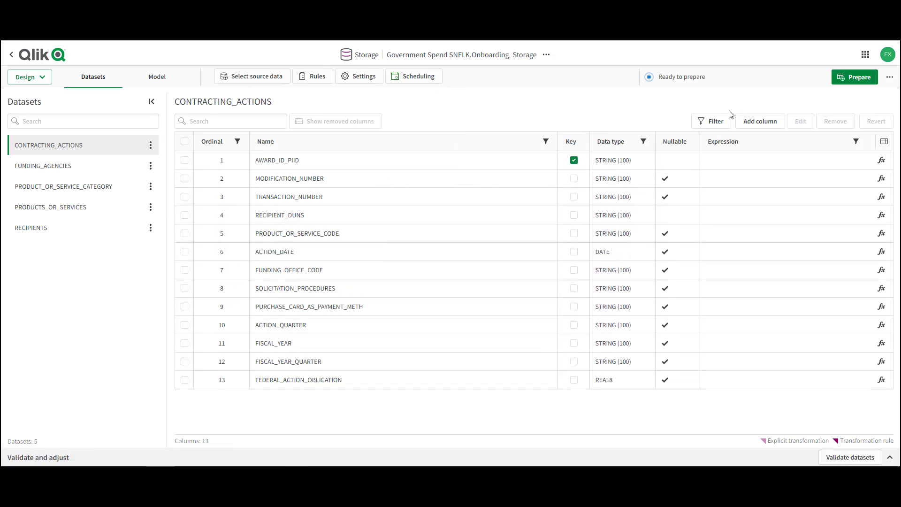
pyautogui.click(856, 77)
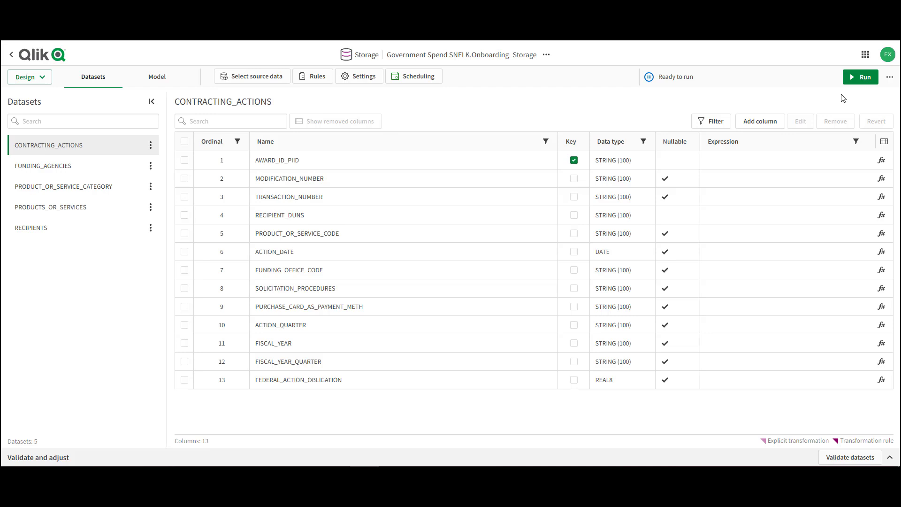
pyautogui.click(863, 77)
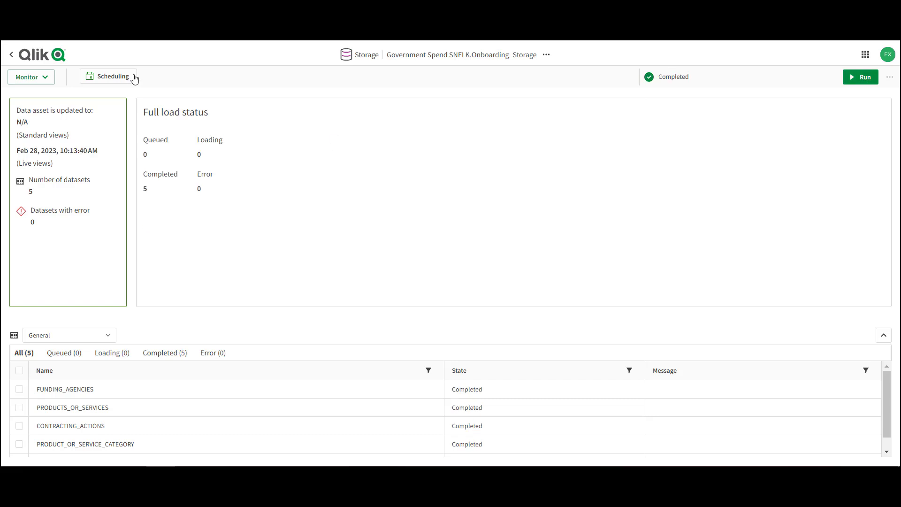
pyautogui.click(11, 57)
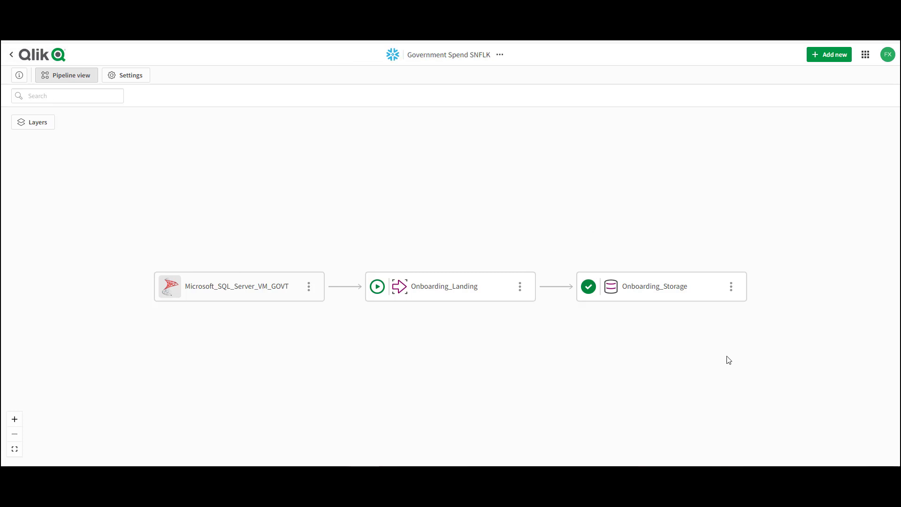
# - Create a Transform data task from Onboarding_Storage with the default name and add all source datasets to its target
pyautogui.click(731, 287)
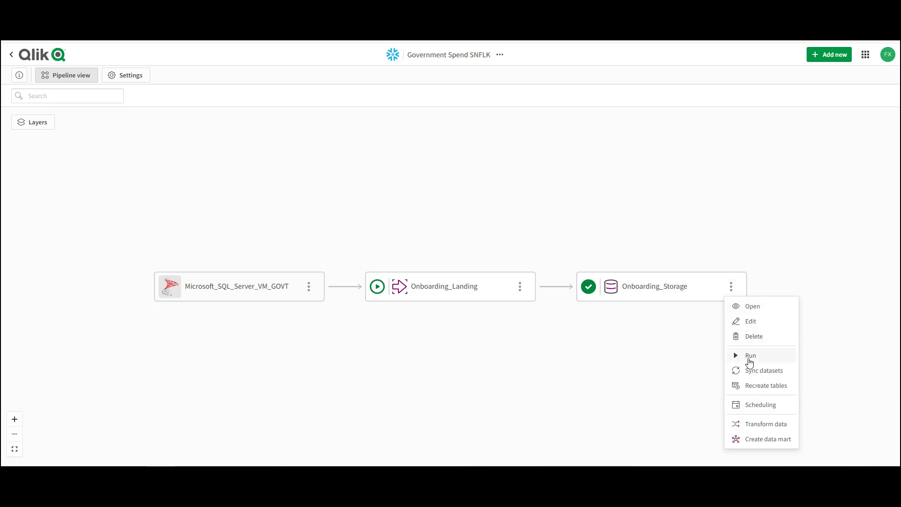
pyautogui.click(756, 426)
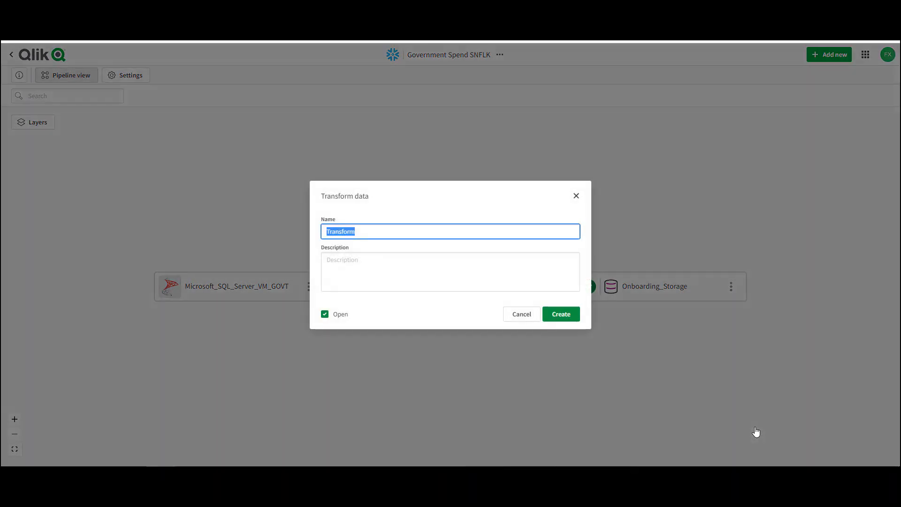
pyautogui.click(560, 317)
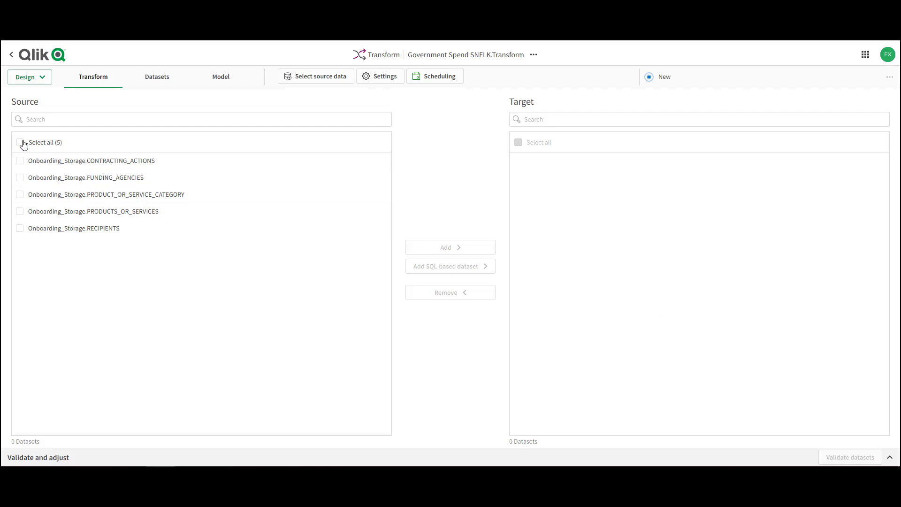
pyautogui.click(20, 142)
pyautogui.click(459, 249)
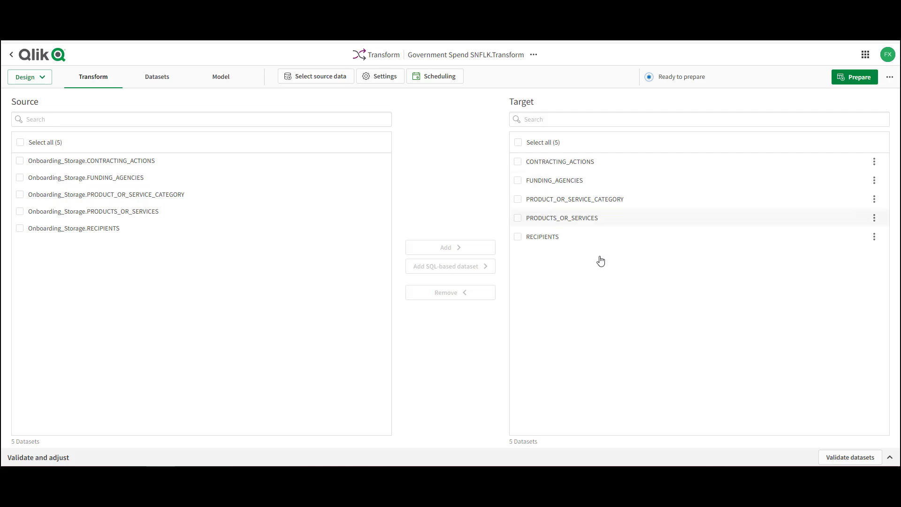
# - Add relationships in the Transform model from child dataset CONTRACTING_ACTIONS to parent datasets FUNDING_AGENCIES and PRODUCTS_OR_SERVICES
pyautogui.click(221, 78)
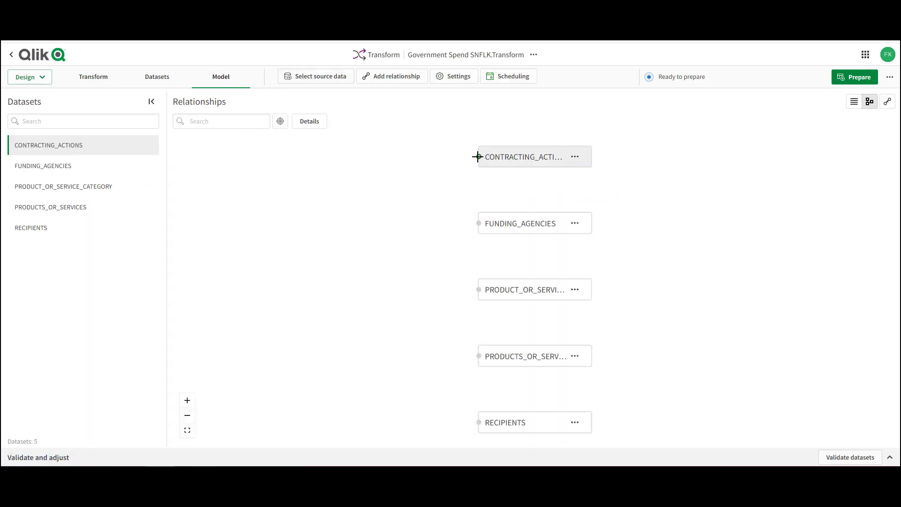
pyautogui.moveTo(479, 157); pyautogui.dragTo(478, 223)
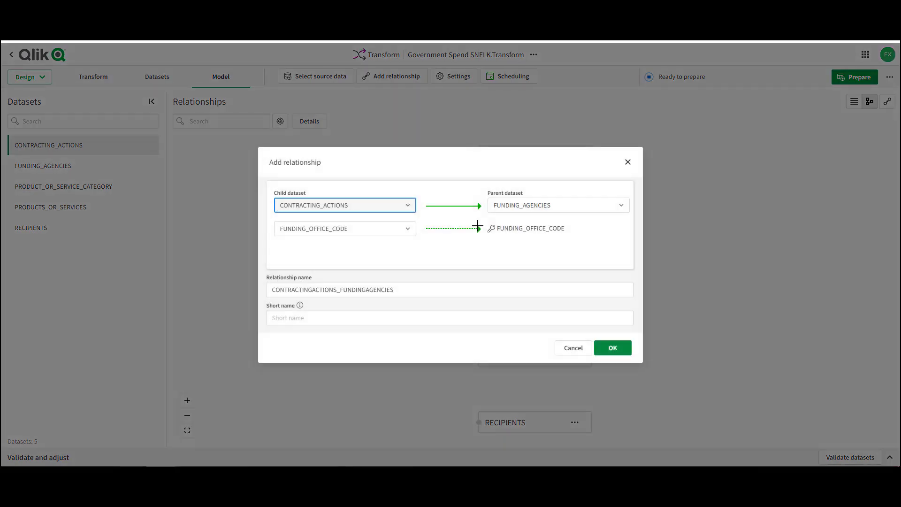
pyautogui.click(613, 348)
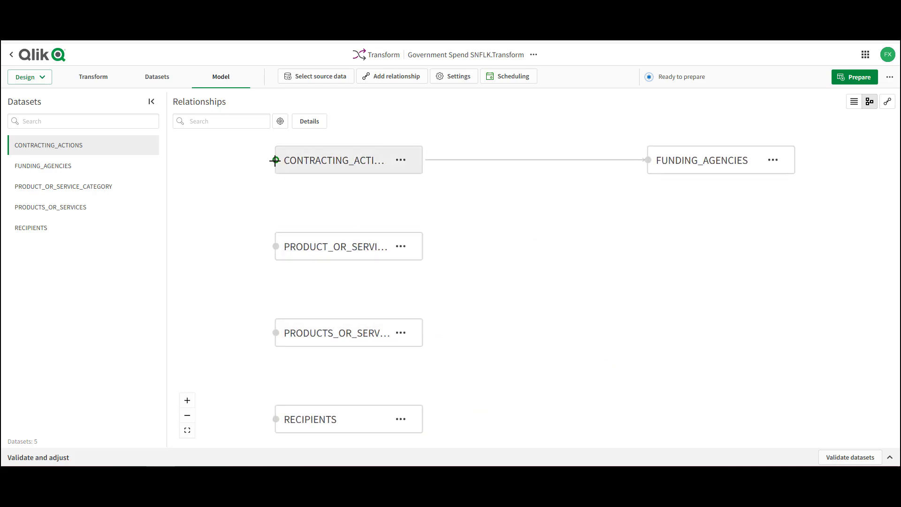
pyautogui.moveTo(276, 160); pyautogui.dragTo(275, 331)
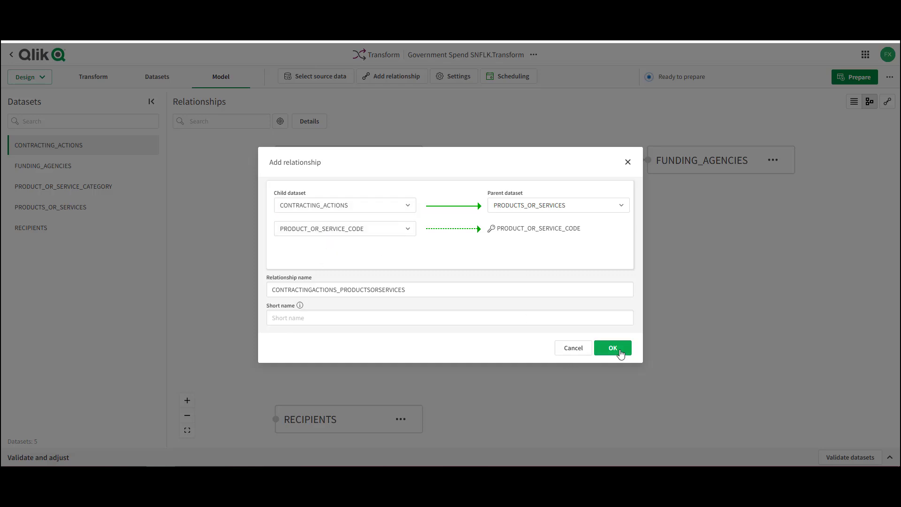
pyautogui.click(613, 348)
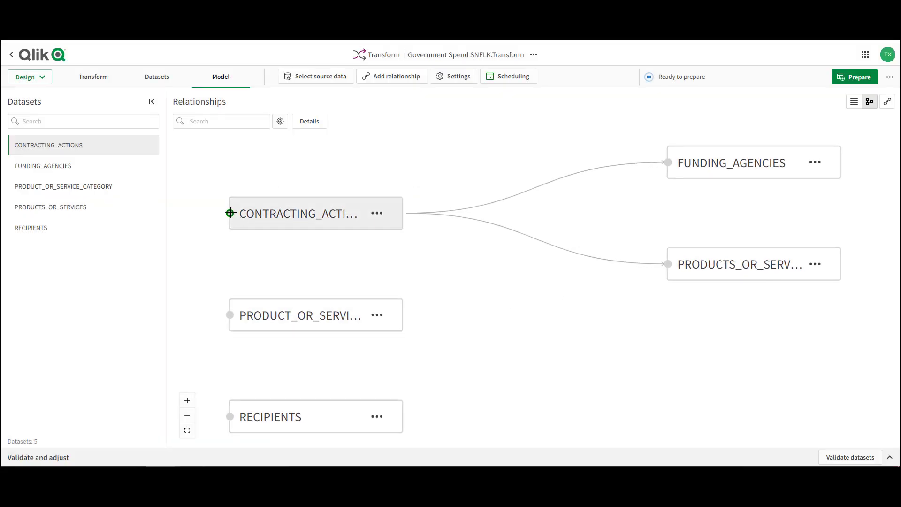
# - Add relationships from CONTRACTING_ACTIONS to parent RECIPIENTS, and from PRODUCTS_OR_SERVICES to parent PRODUCT_OR_SERVICE_CATEGORY using child column PARENT_PSC
pyautogui.moveTo(230, 214); pyautogui.dragTo(231, 417)
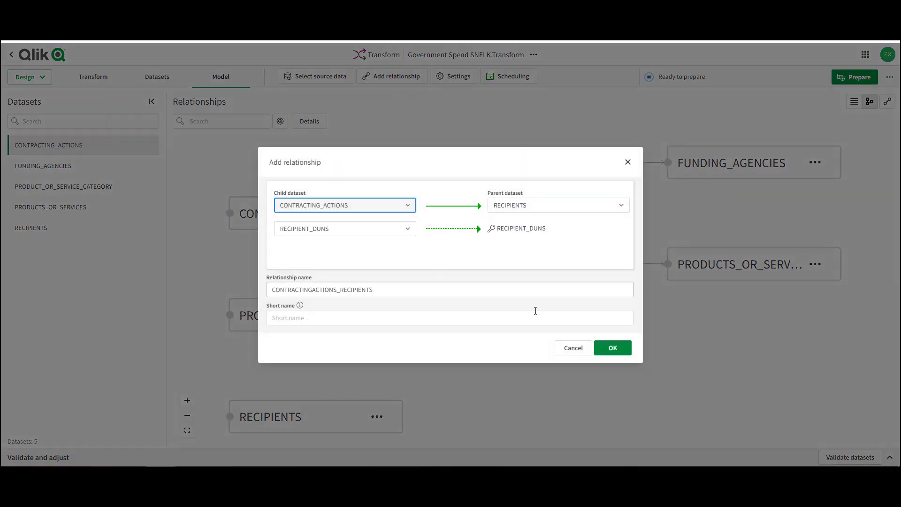
pyautogui.click(625, 354)
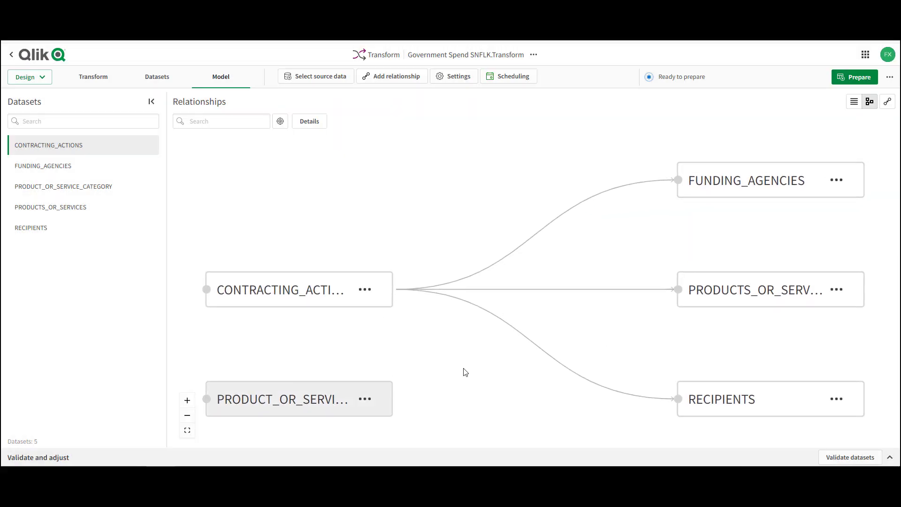
pyautogui.moveTo(677, 289); pyautogui.dragTo(209, 397)
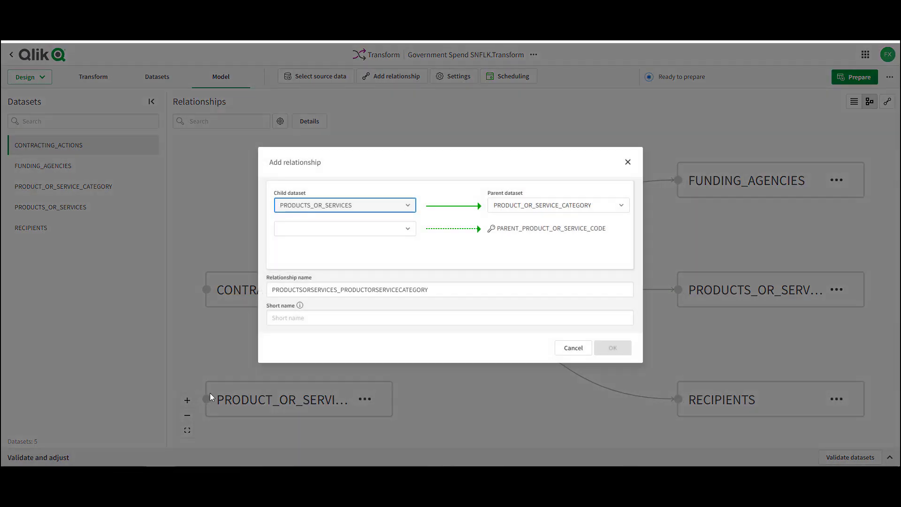
pyautogui.click(412, 229)
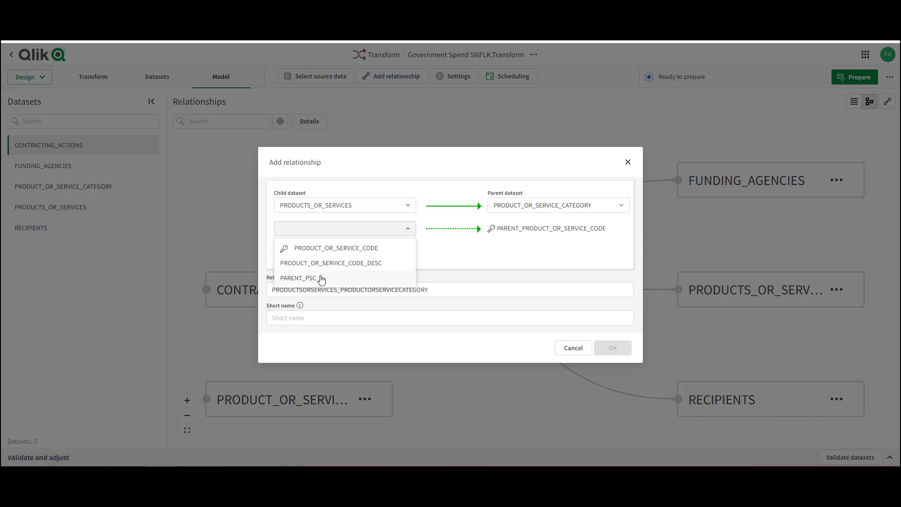
pyautogui.click(305, 278)
pyautogui.click(622, 348)
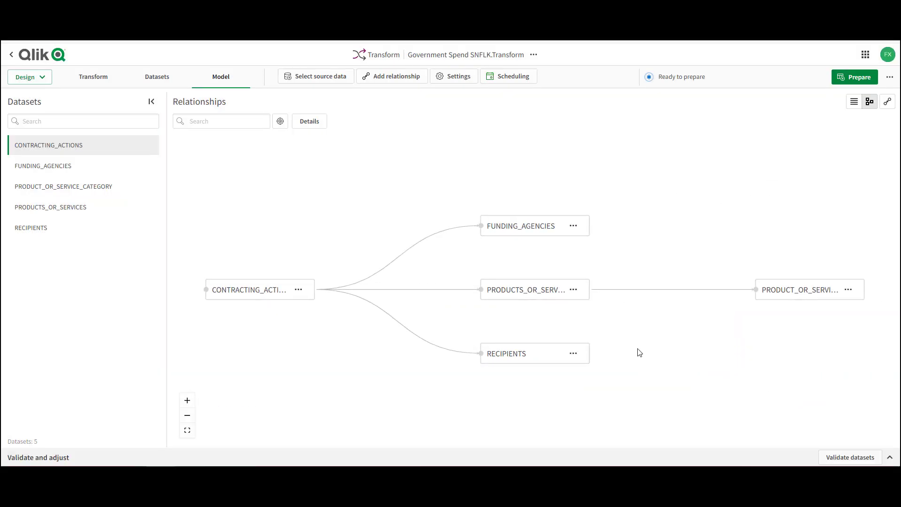
# - Prepare and run the Transform task, and return to the project pipeline
pyautogui.click(853, 81)
pyautogui.click(865, 78)
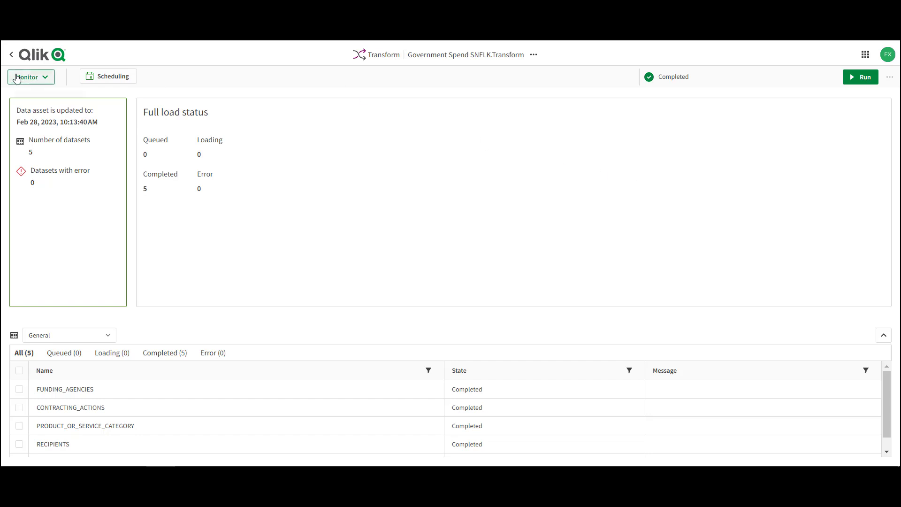
pyautogui.click(11, 54)
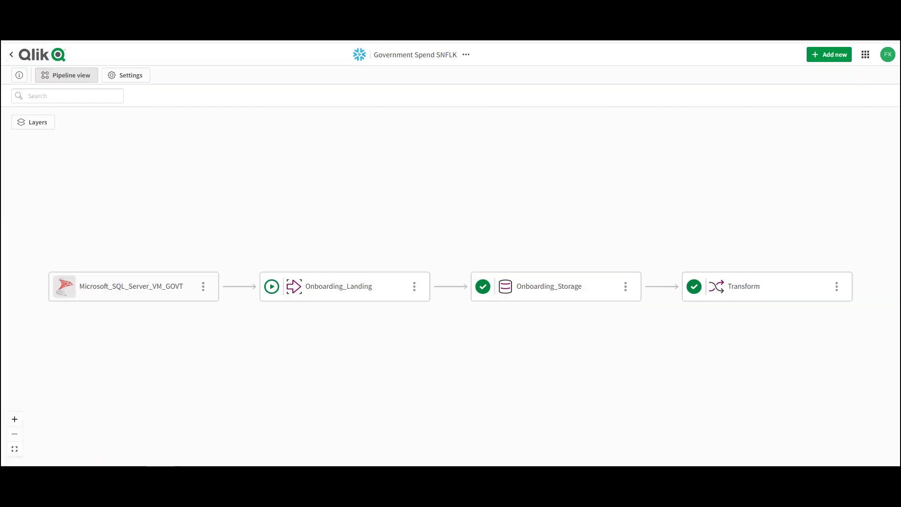
# - Create a data mart task from Transform with the default name and open it
pyautogui.click(836, 287)
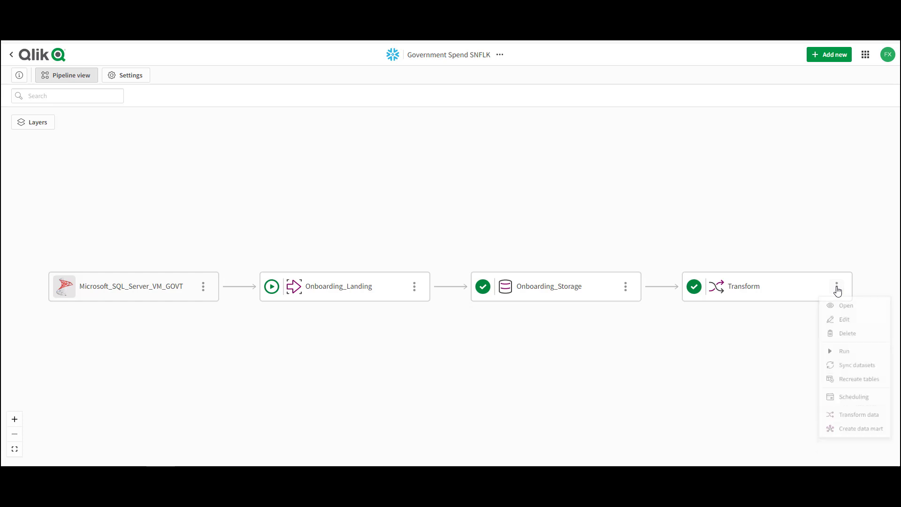
pyautogui.click(856, 441)
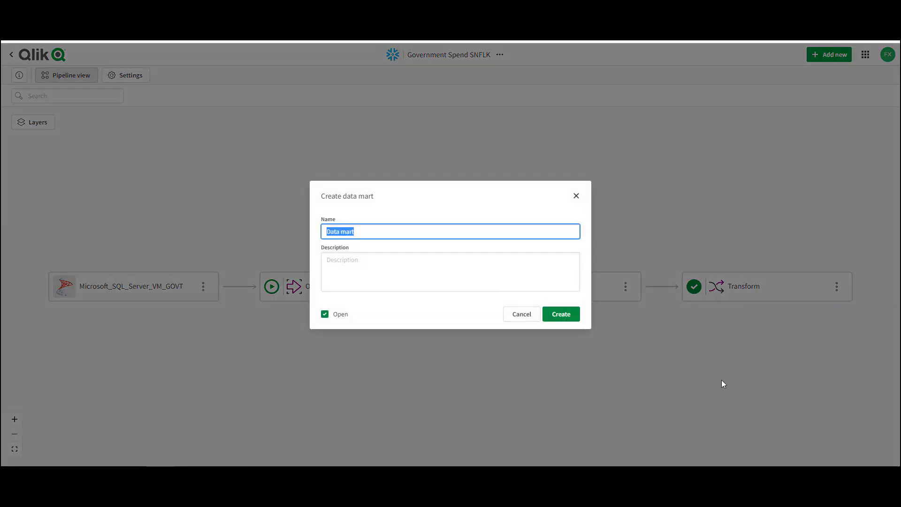
pyautogui.click(559, 316)
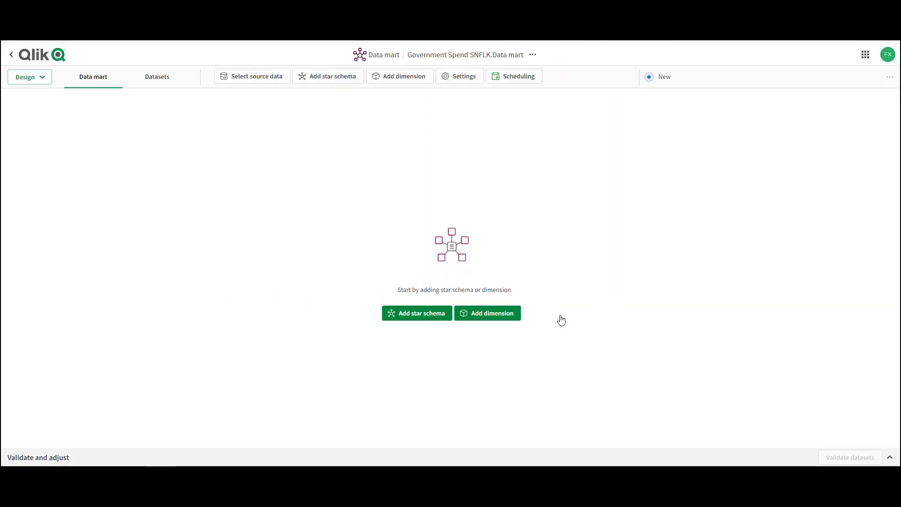
# - Add a FUNDING_AGENCIES dimension to the data mart with history Type 2
pyautogui.click(476, 313)
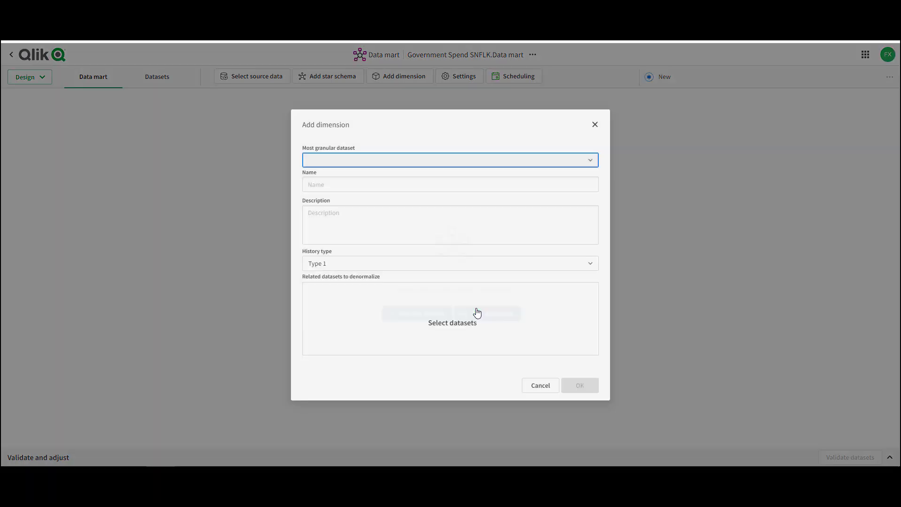
pyautogui.click(399, 161)
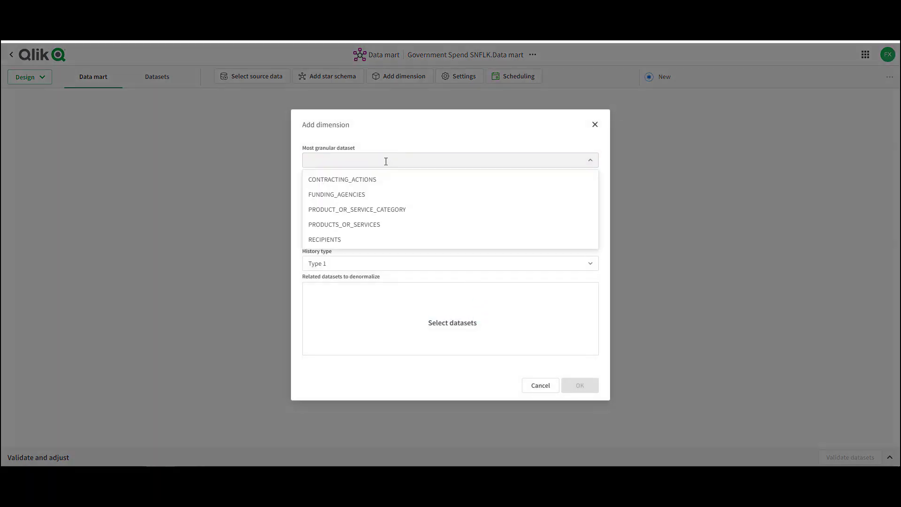
pyautogui.click(356, 193)
pyautogui.click(334, 265)
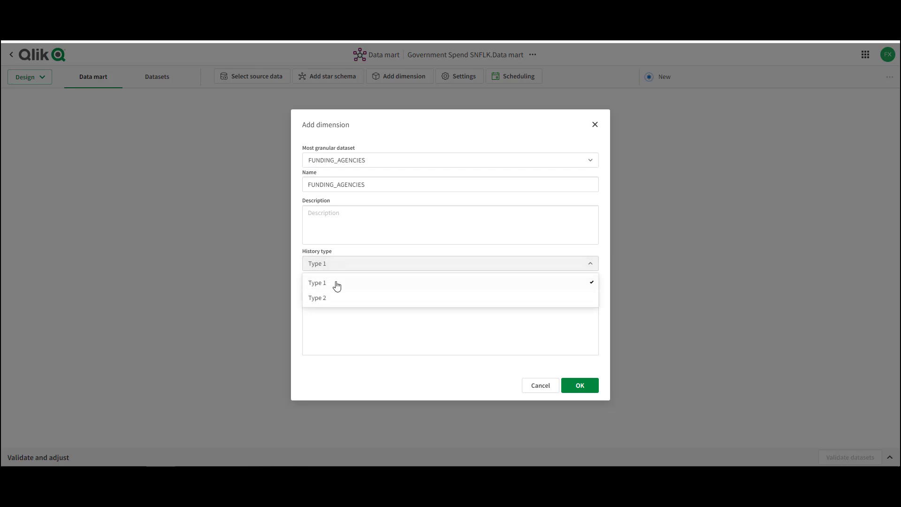
pyautogui.click(327, 299)
pyautogui.click(589, 389)
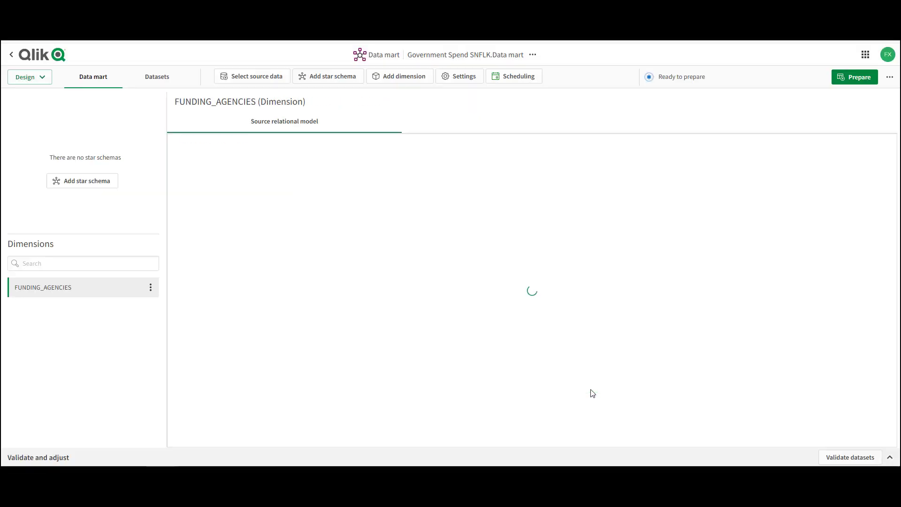
# - Add a PRODUCTS_OR_SERVICES dimension with history Type 2, denormalizing the related PRODUCT_OR_SERVICE_CATEGORY dataset
pyautogui.click(401, 80)
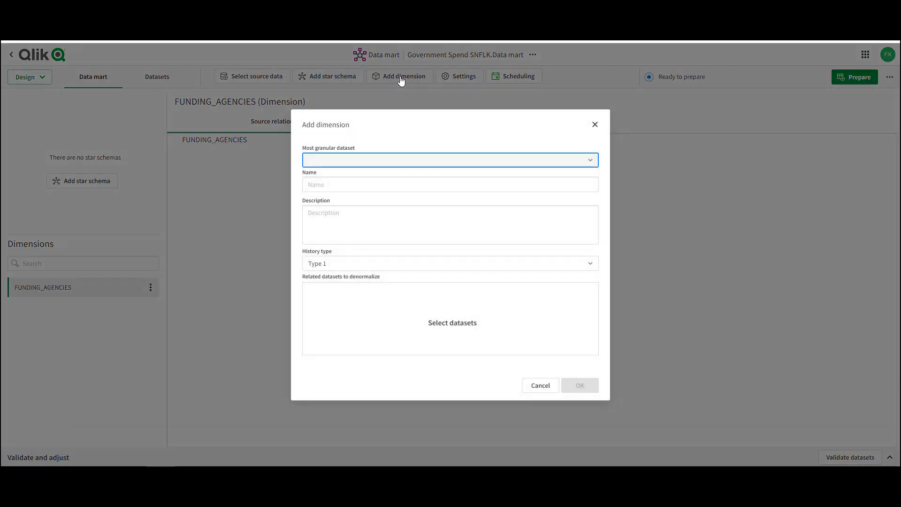
pyautogui.click(349, 162)
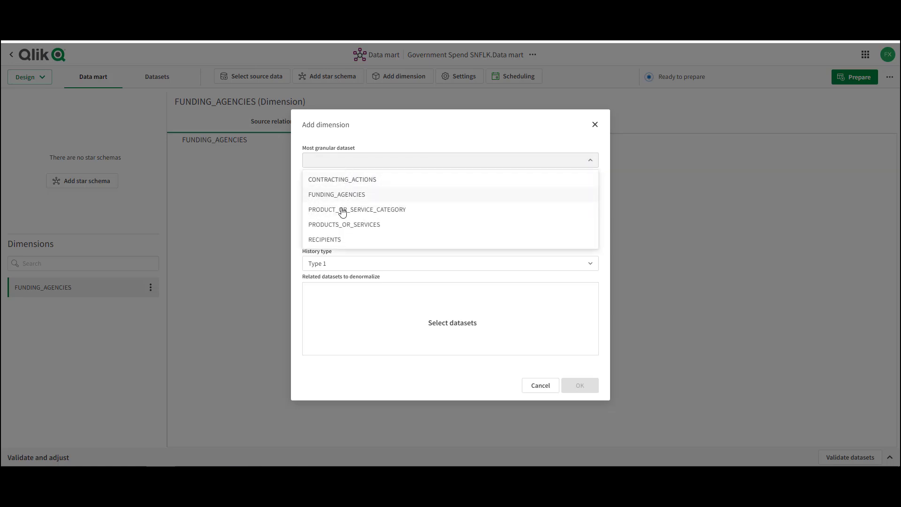
pyautogui.click(337, 224)
pyautogui.click(310, 288)
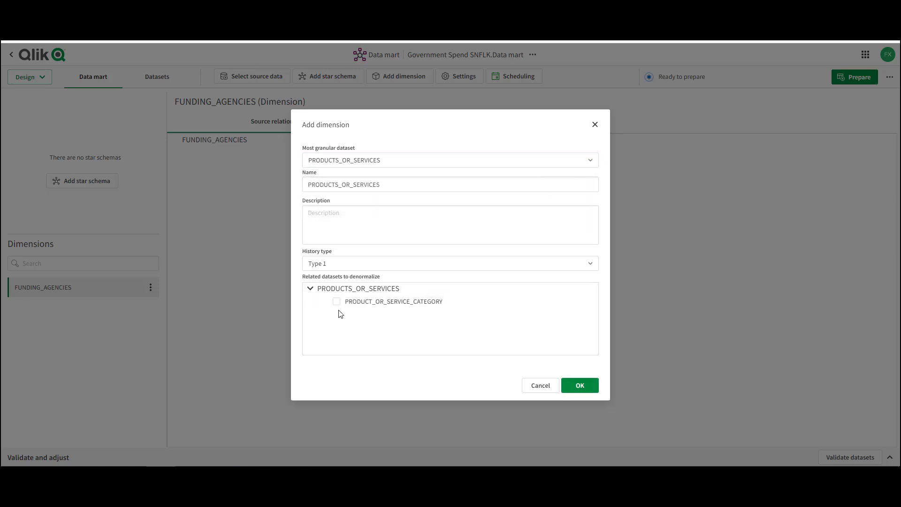
pyautogui.click(336, 301)
pyautogui.click(364, 267)
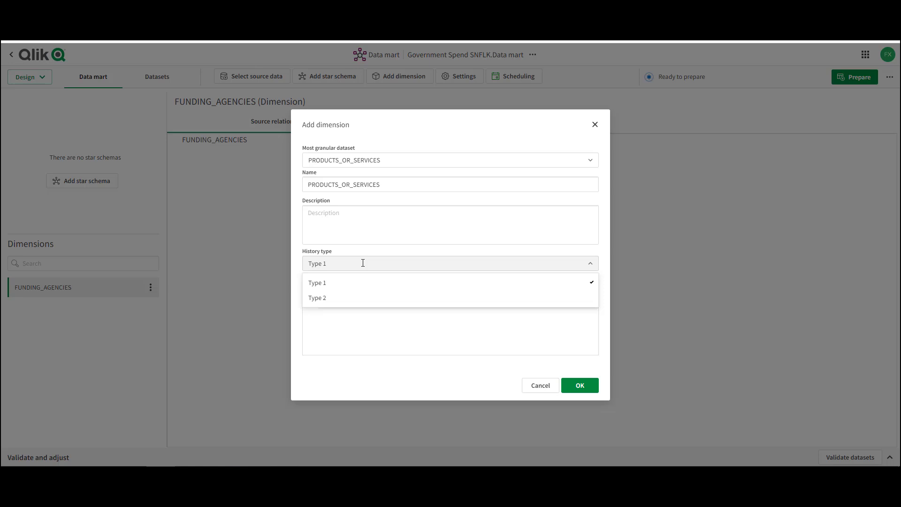
pyautogui.click(331, 300)
pyautogui.click(585, 389)
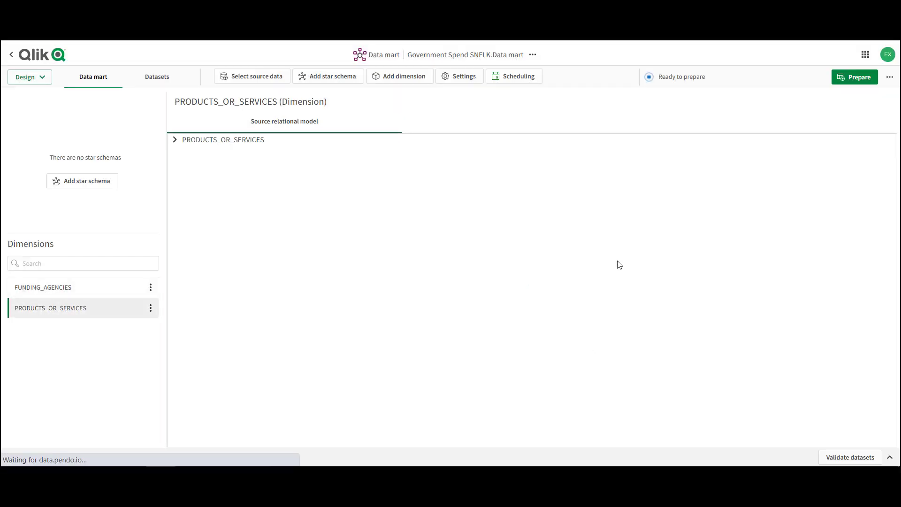
# - Add a RECIPIENTS dimension to the data mart with history Type 2
pyautogui.click(402, 77)
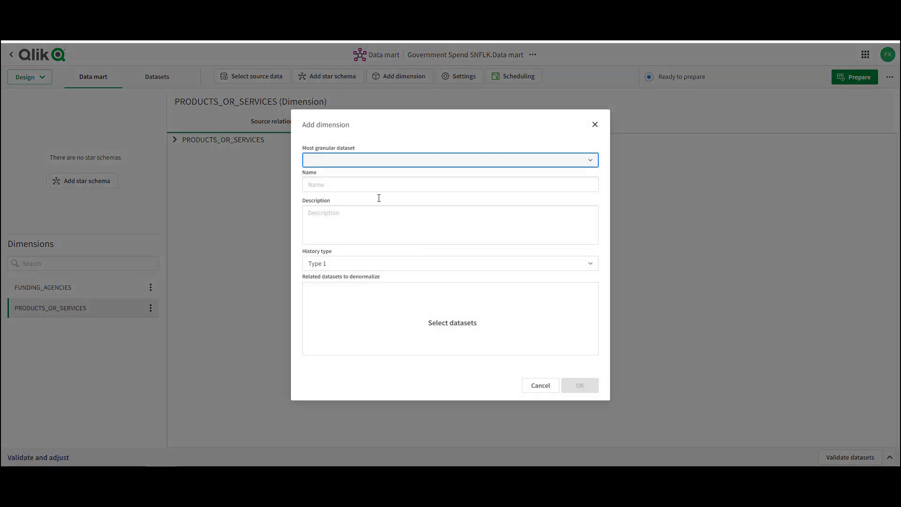
pyautogui.click(348, 164)
pyautogui.click(327, 239)
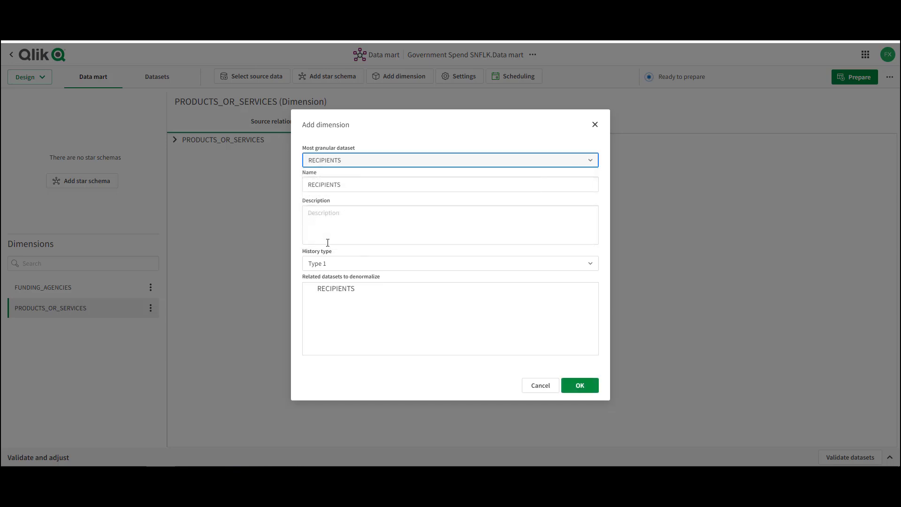
pyautogui.click(339, 268)
pyautogui.click(338, 296)
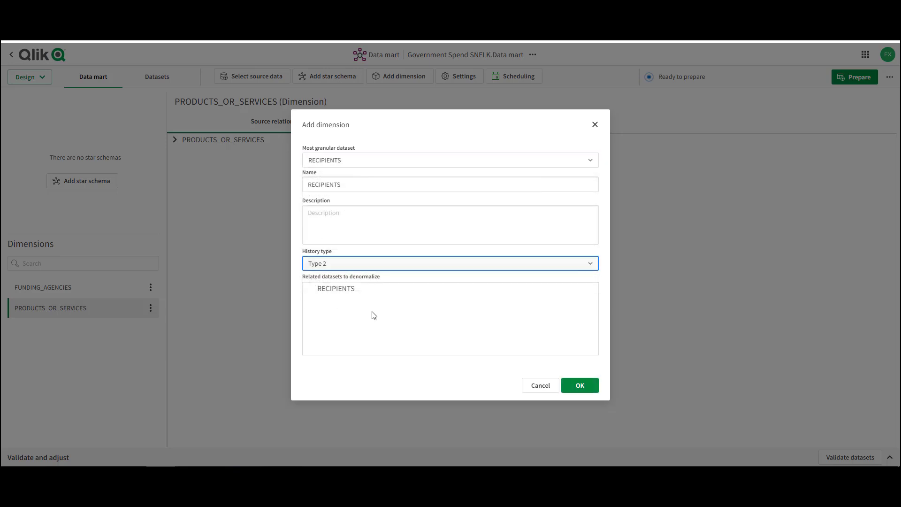
pyautogui.click(583, 389)
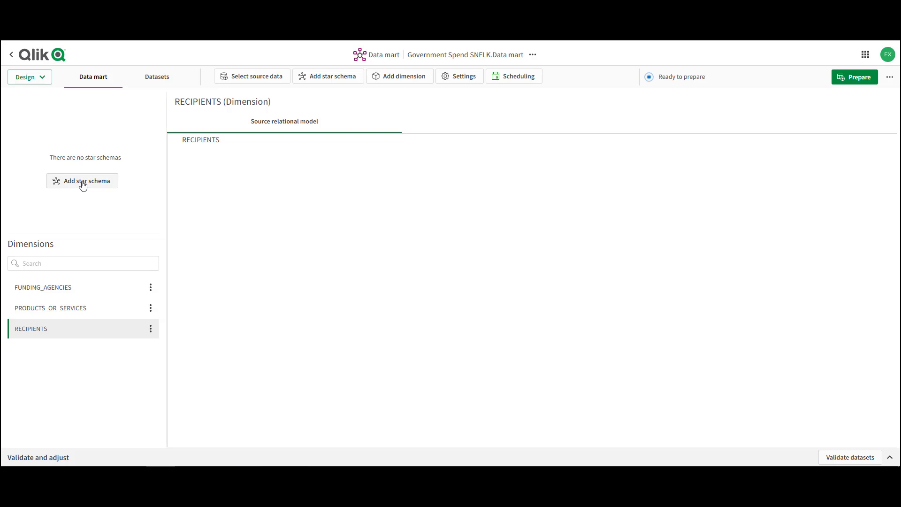
# - Set up a star schema with fact CONTRACTING_ACTIONS, denormalizing FUNDING_AGENCIES, PRODUCTS_OR_SERVICES, PRODUCT_OR_SERVICE_CATEGORY and RECIPIENTS
pyautogui.click(83, 185)
pyautogui.click(350, 117)
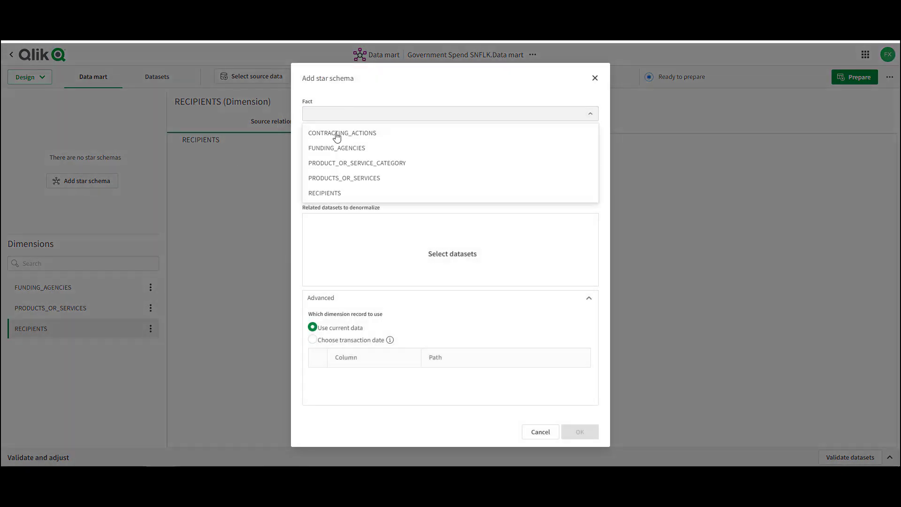
pyautogui.click(338, 133)
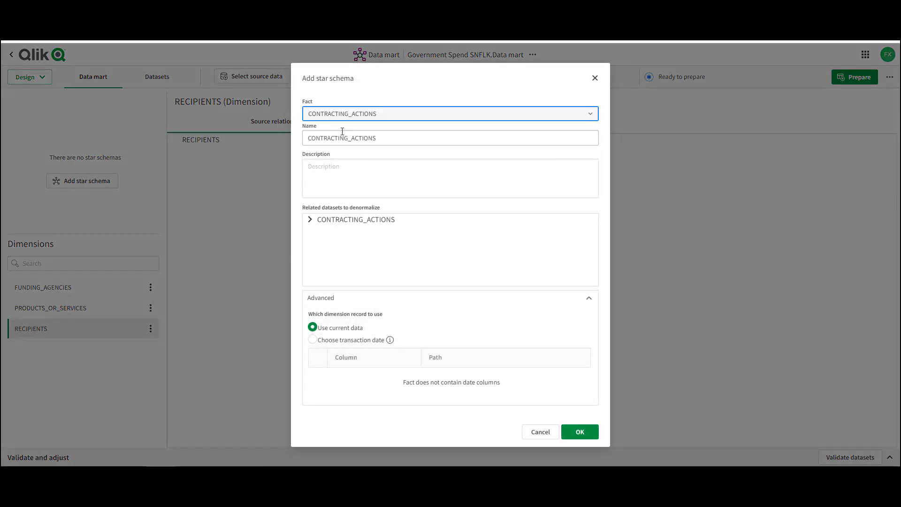
pyautogui.click(309, 219)
pyautogui.click(336, 232)
pyautogui.click(336, 247)
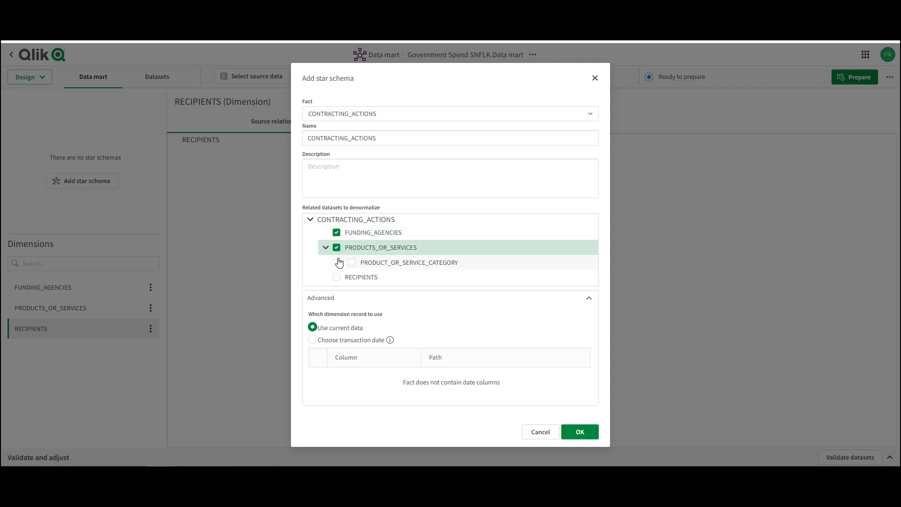
pyautogui.click(351, 262)
pyautogui.click(337, 277)
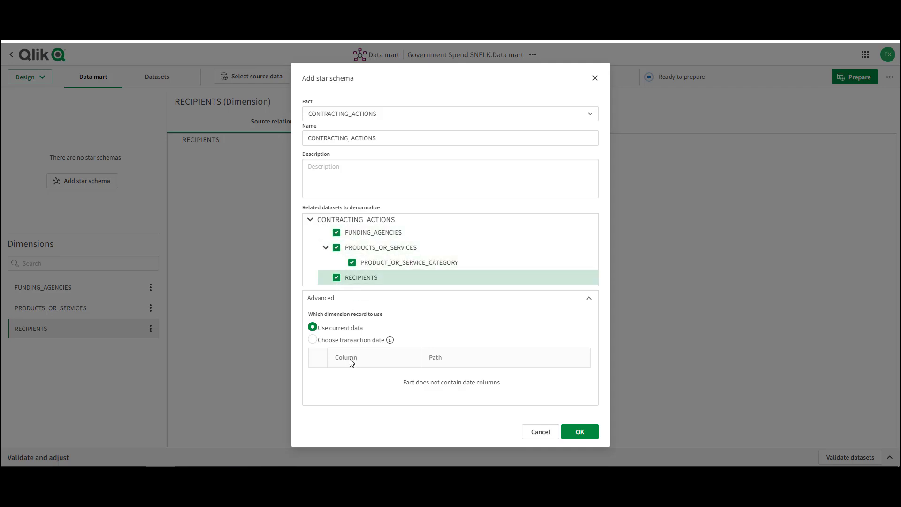
# - Create the star schema with ACTION_DATE as its transaction date, and apply all recommended dimensions to it
pyautogui.click(311, 340)
pyautogui.click(318, 377)
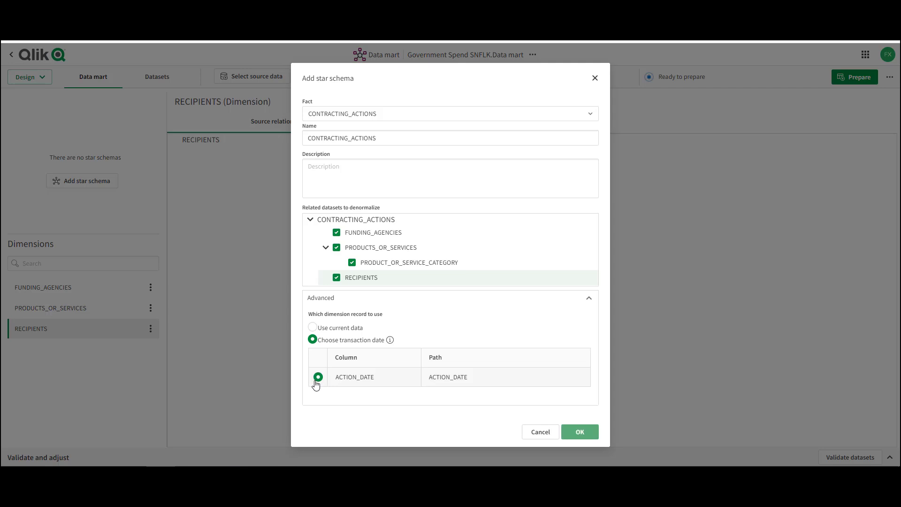
pyautogui.click(578, 432)
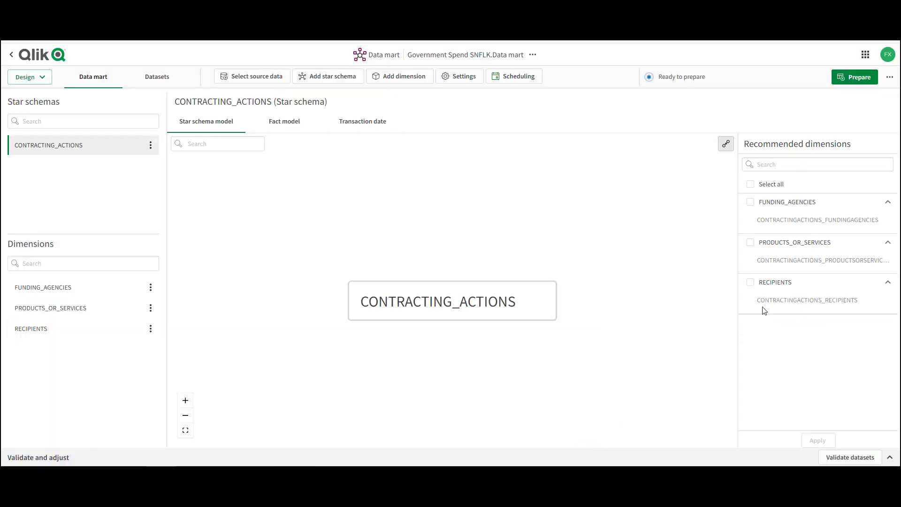
pyautogui.click(750, 184)
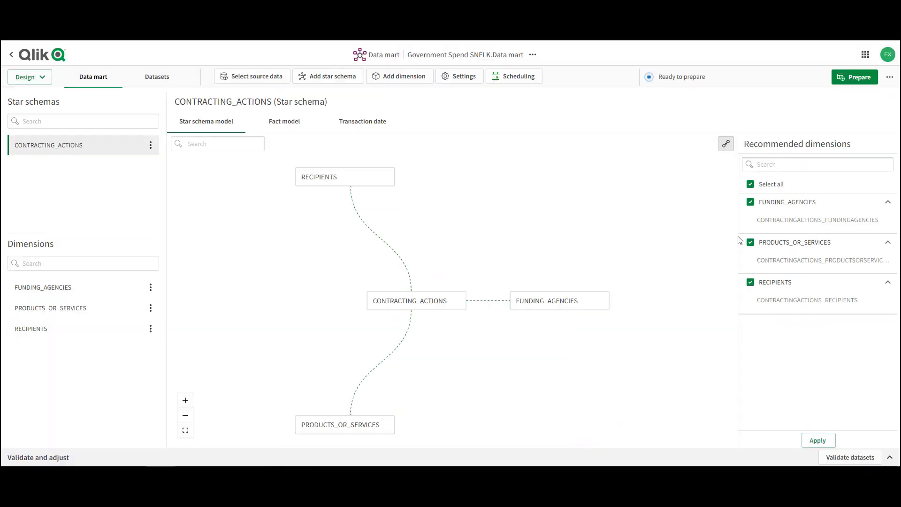
pyautogui.click(817, 439)
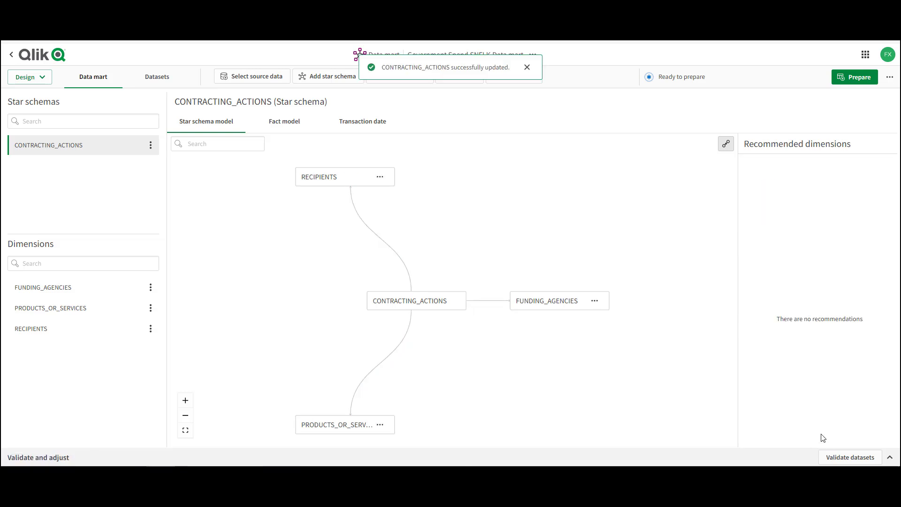
# - Prepare and run the data mart task, and return to the project pipeline
pyautogui.click(858, 79)
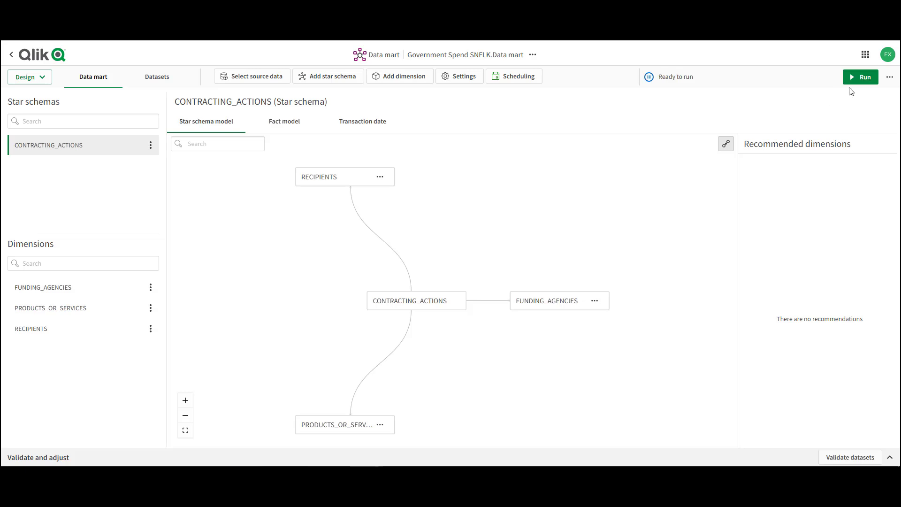
pyautogui.click(864, 78)
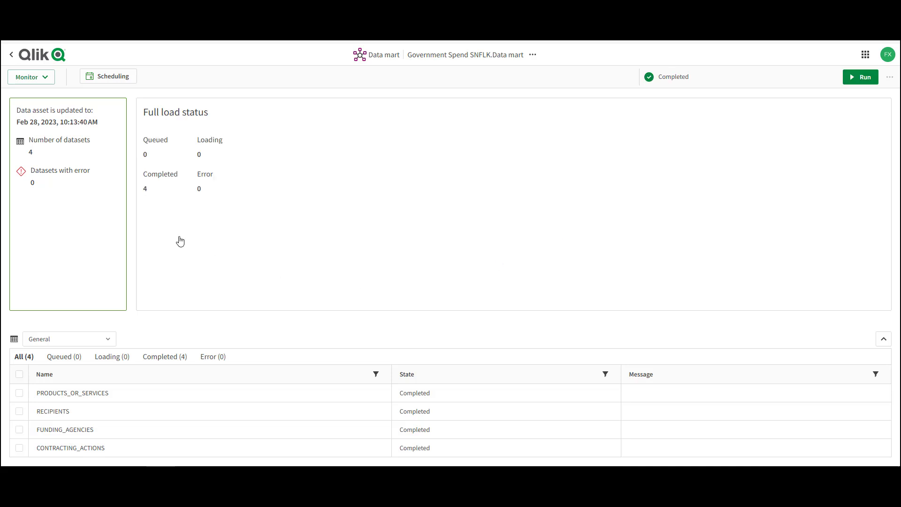
pyautogui.click(12, 55)
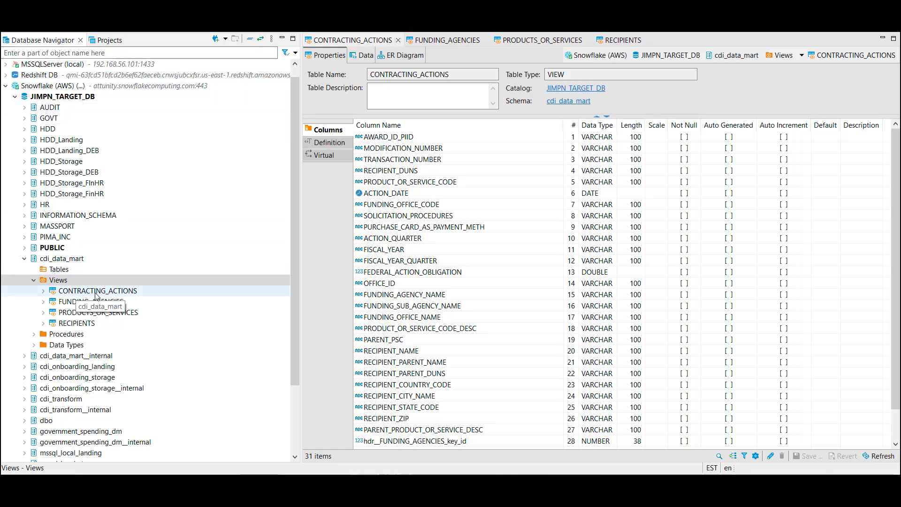
# - In the database client, examine the columns of the FUNDING_AGENCIES and PRODUCTS_OR_SERVICES views in the Snowflake cdi_data_mart schema
pyautogui.click(436, 41)
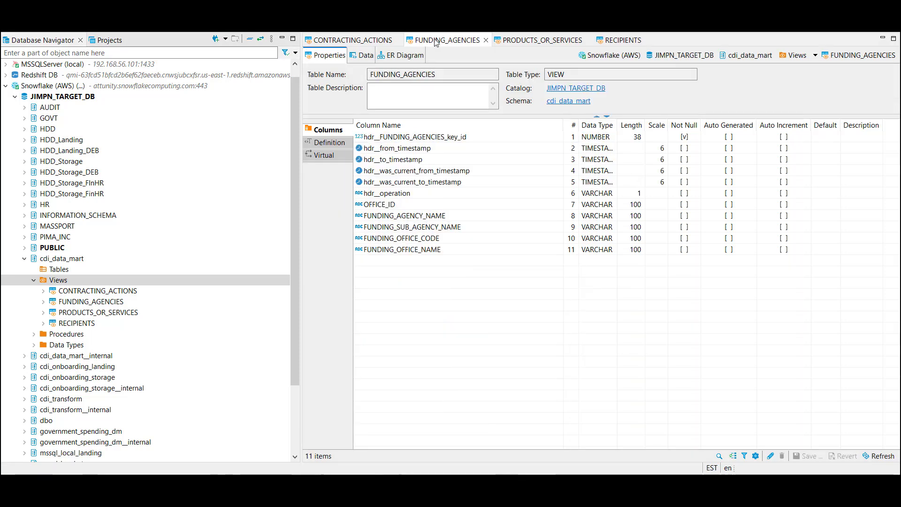
pyautogui.click(536, 41)
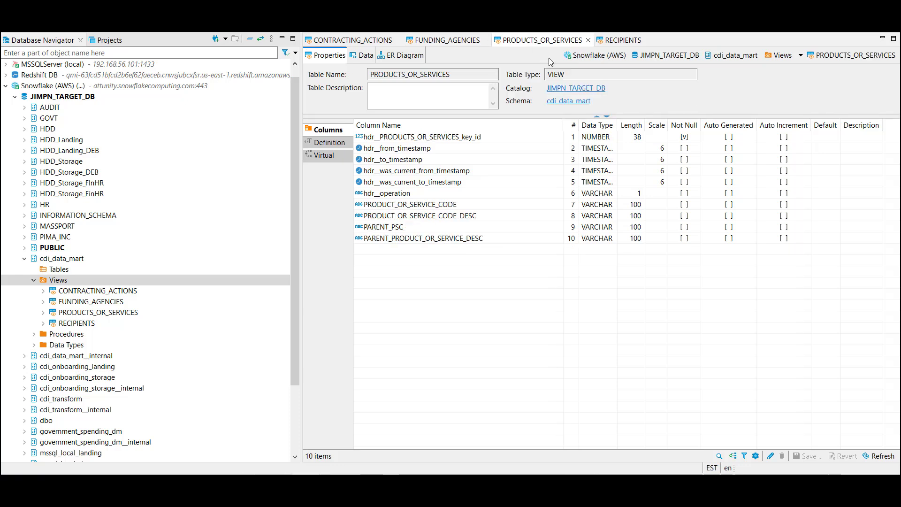